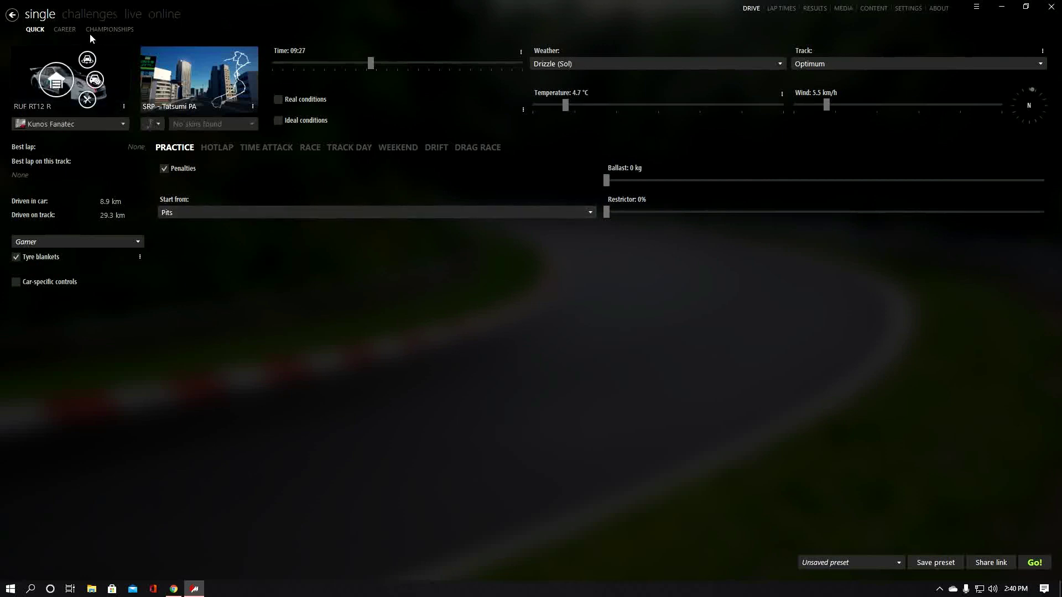
click(88, 14)
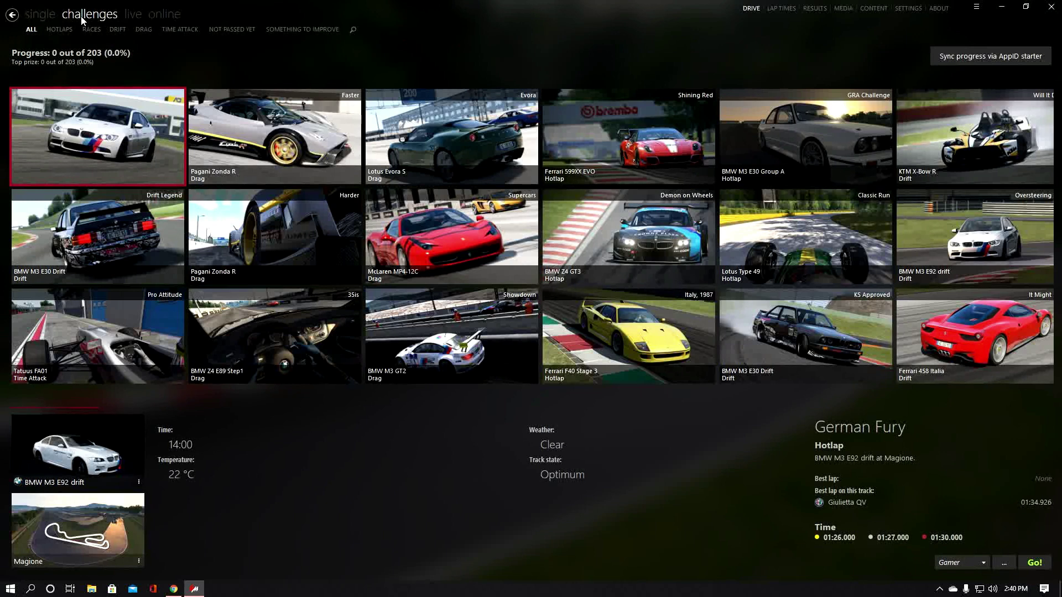
click(34, 15)
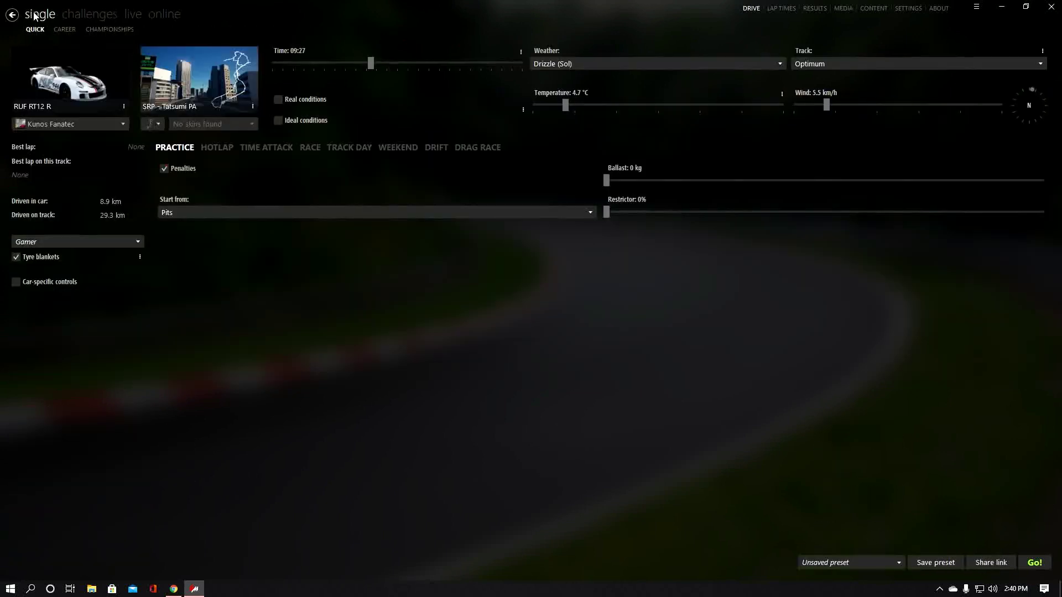
Step: Open the car selection and preview the Porsche 944 Turbo (951) Wangan from the coli brand
click(55, 82)
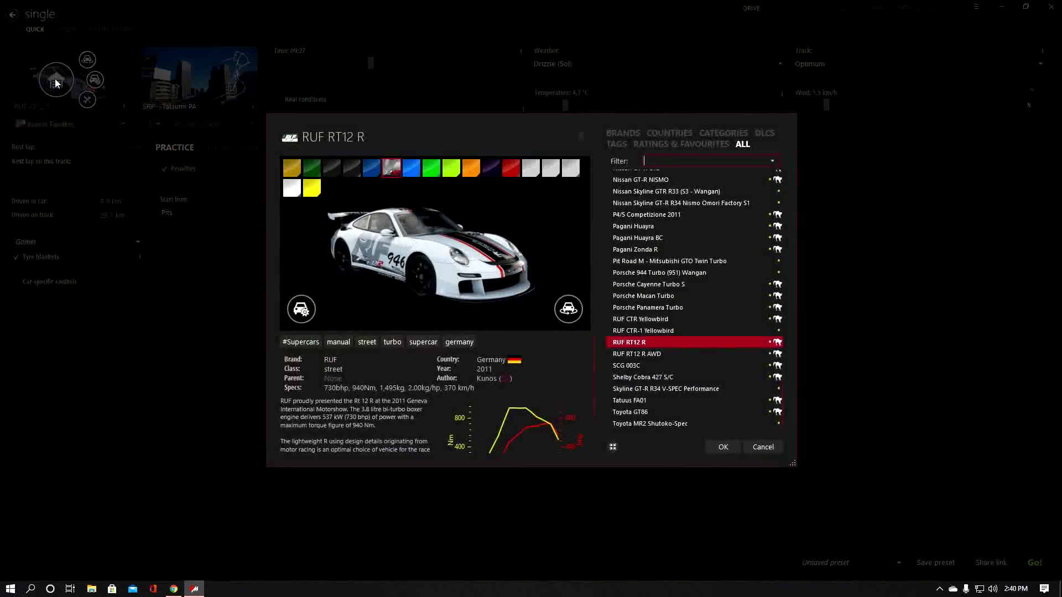
click(615, 134)
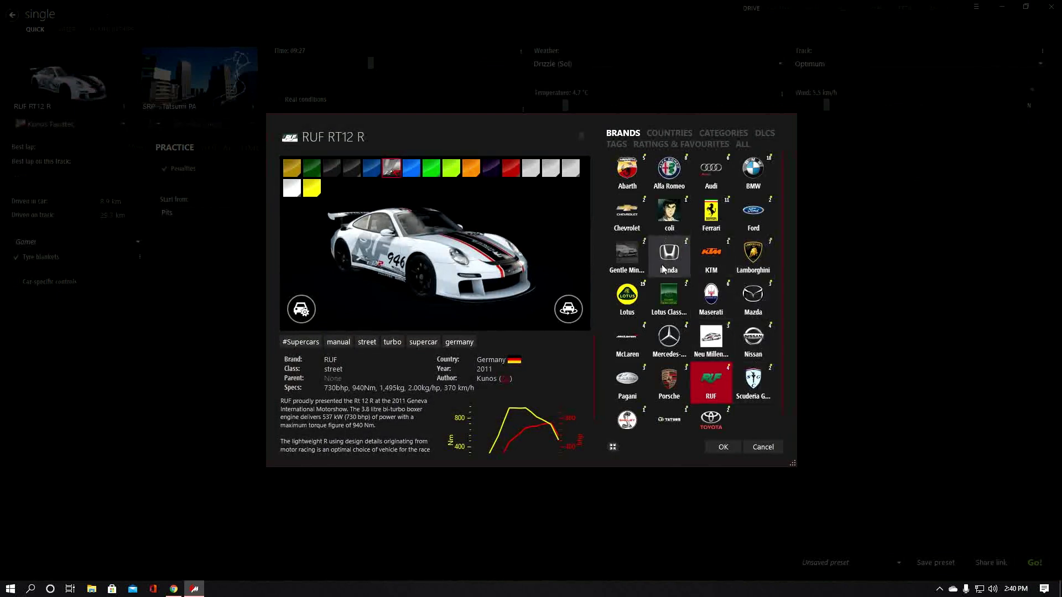
click(668, 221)
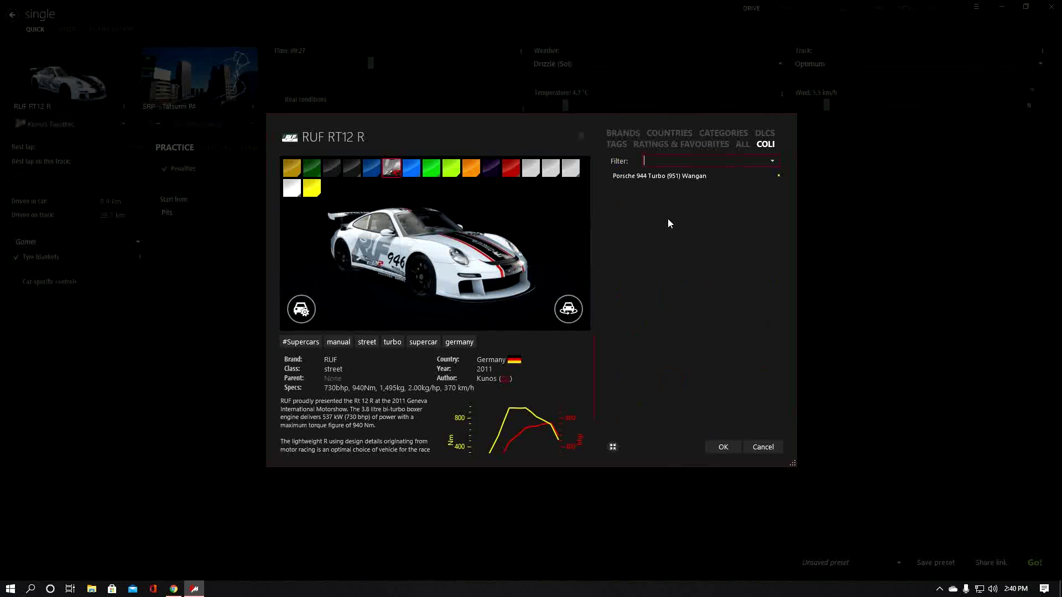
click(652, 175)
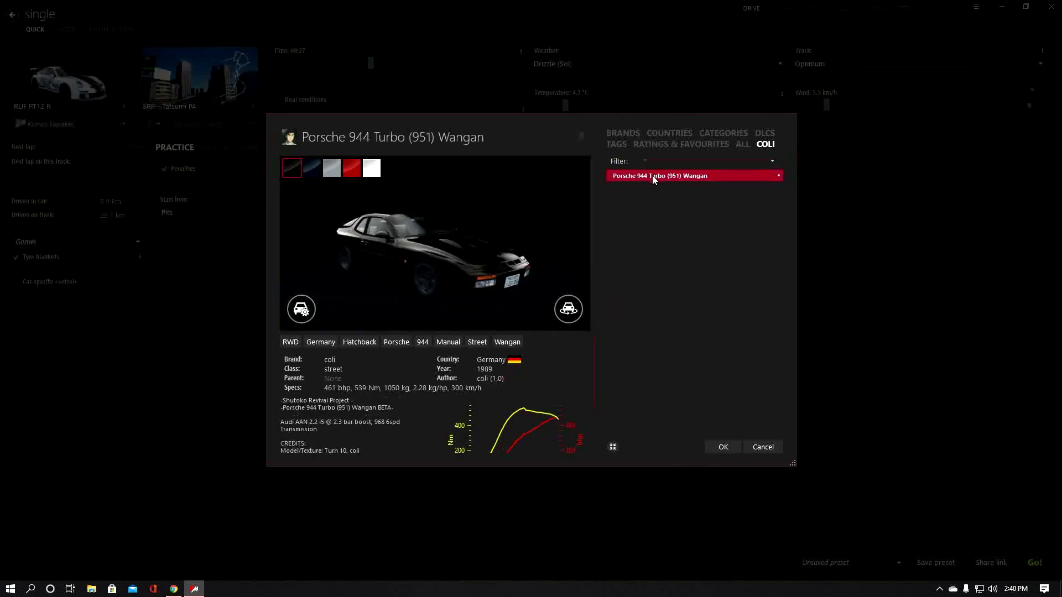
Step: Choose the Nissan GT-R NISMO from the Nissan brand in Solid Red as the session's car
click(622, 133)
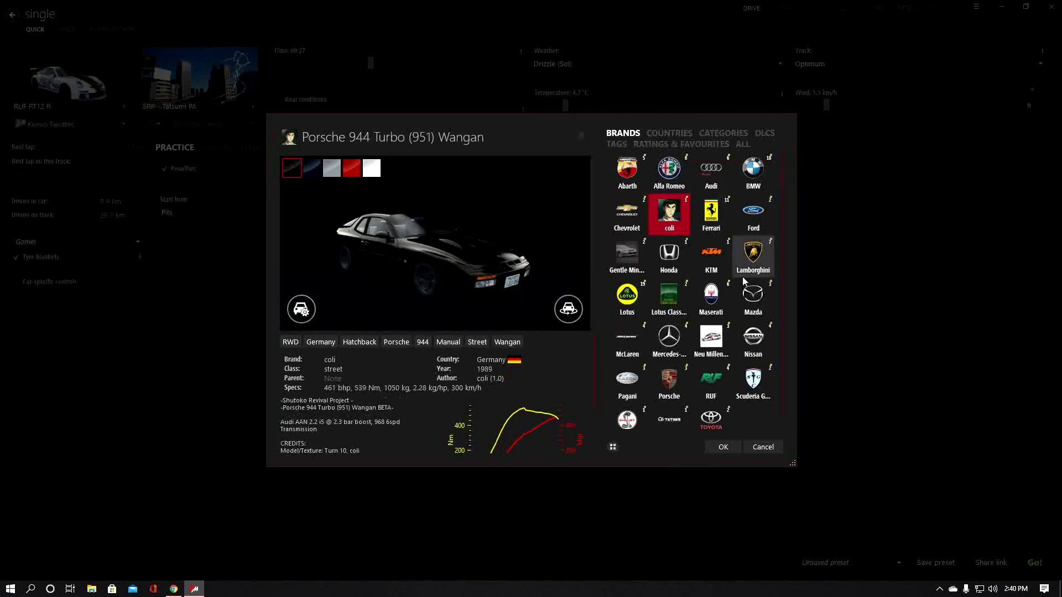
click(753, 342)
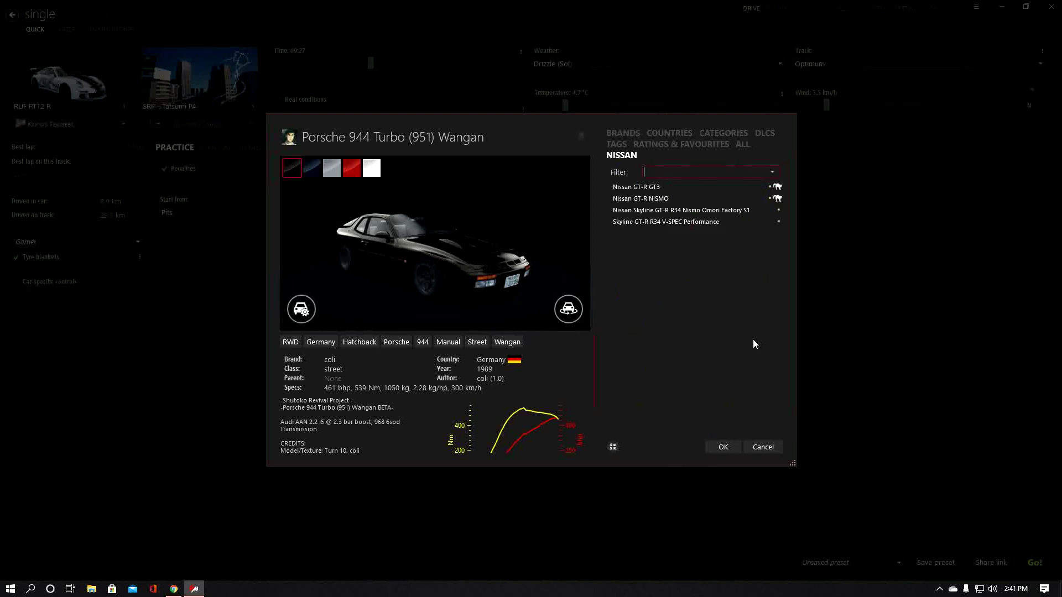
click(647, 198)
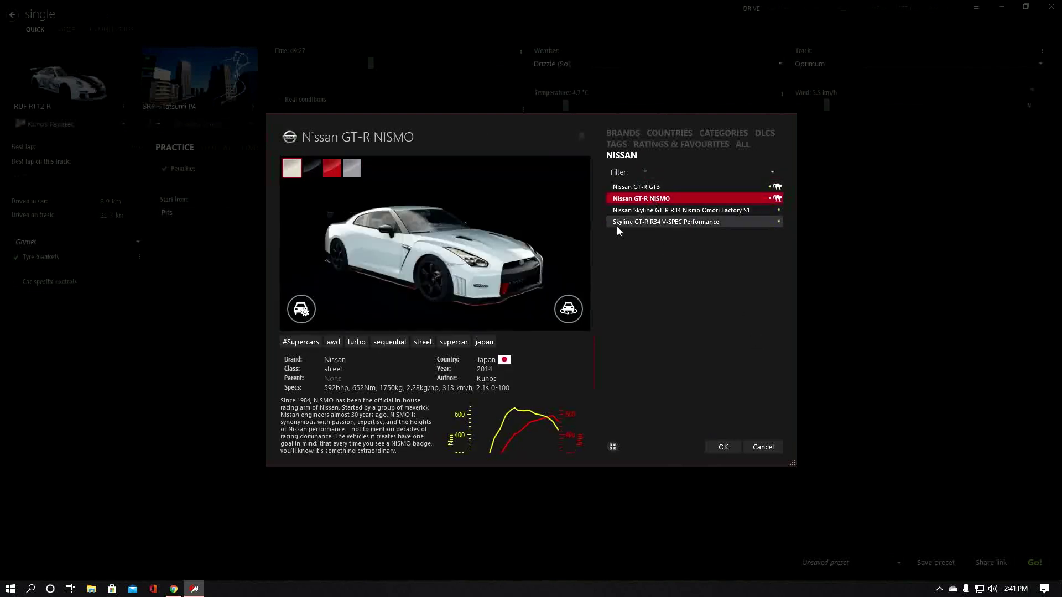
click(332, 169)
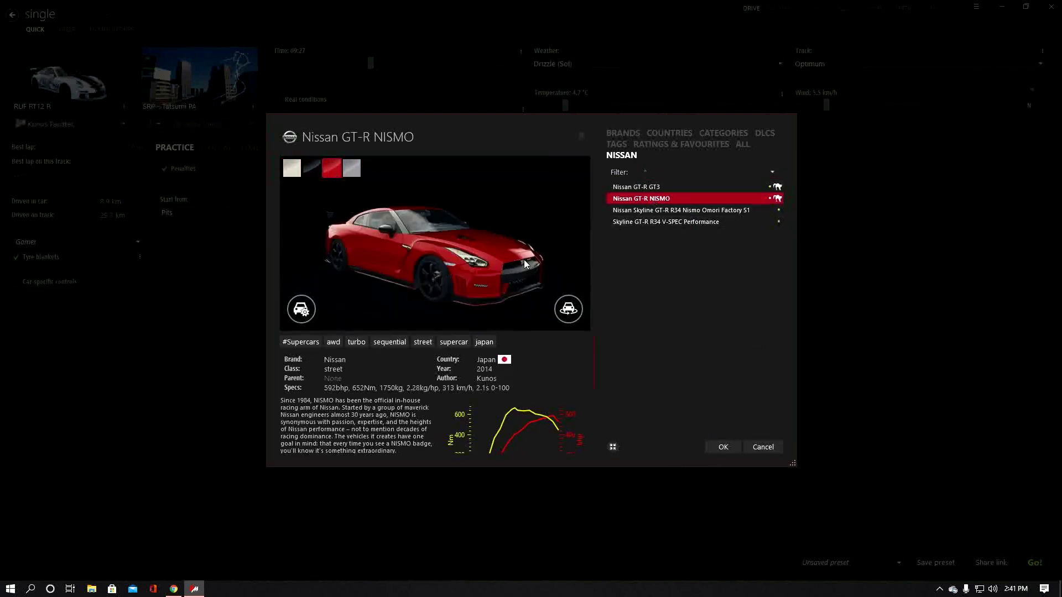
click(723, 448)
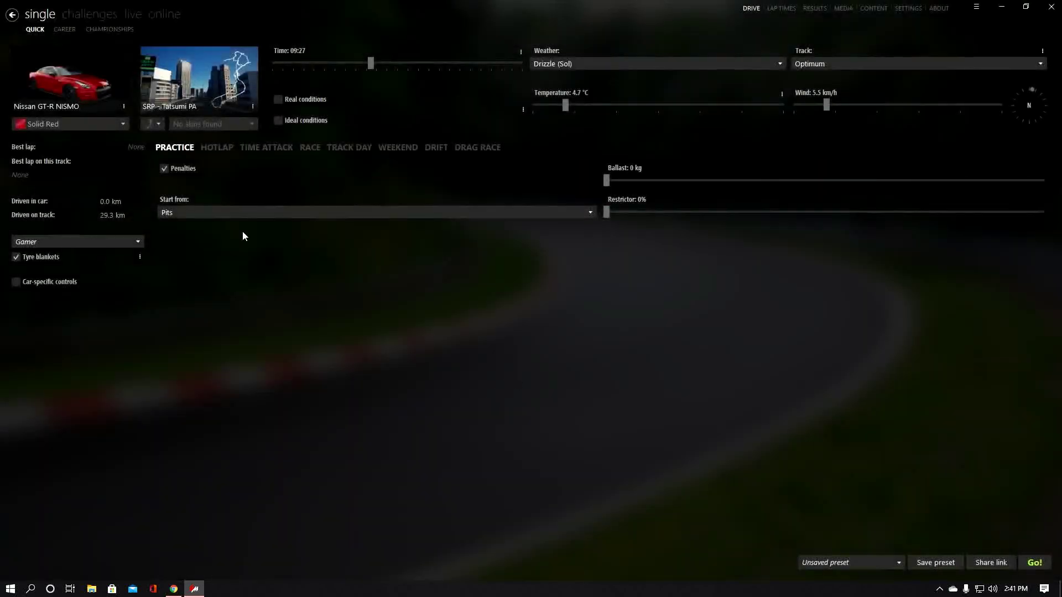
Step: Open the track selection and preview the Red Bull Ring GP circuit in Austria
click(184, 81)
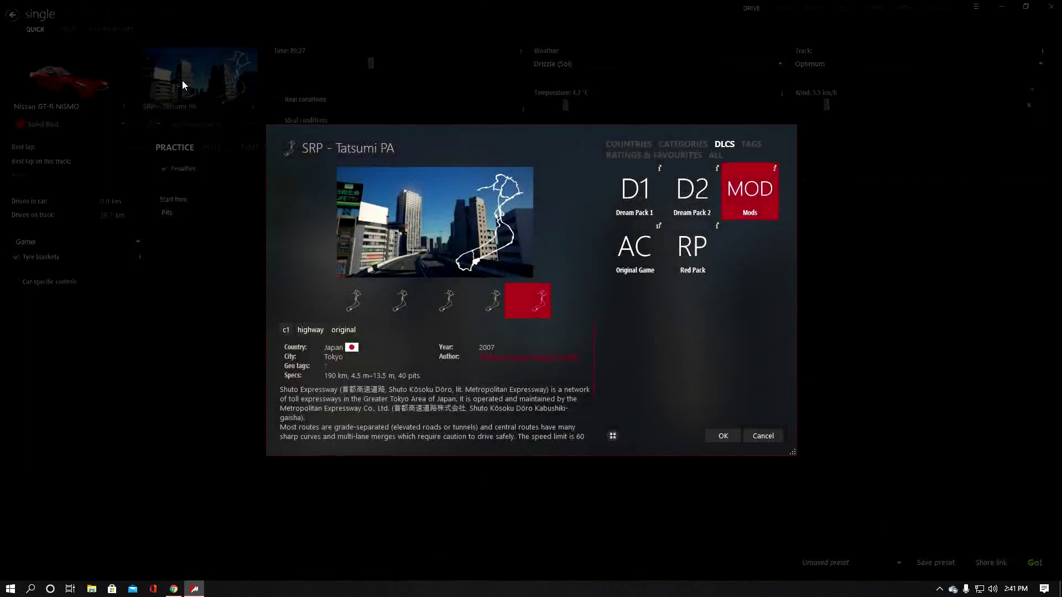
click(619, 144)
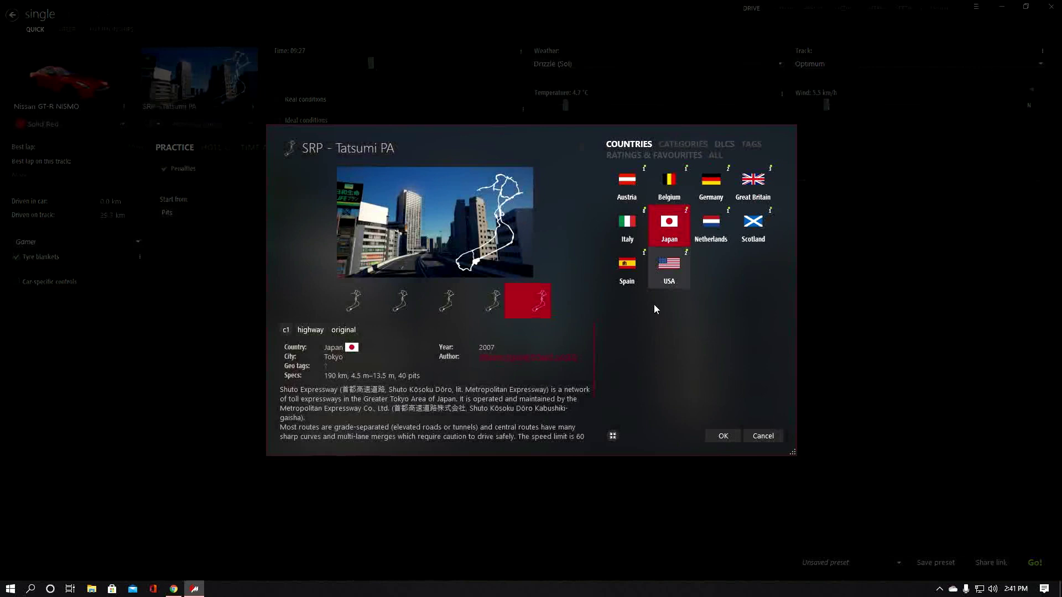
click(628, 181)
click(638, 189)
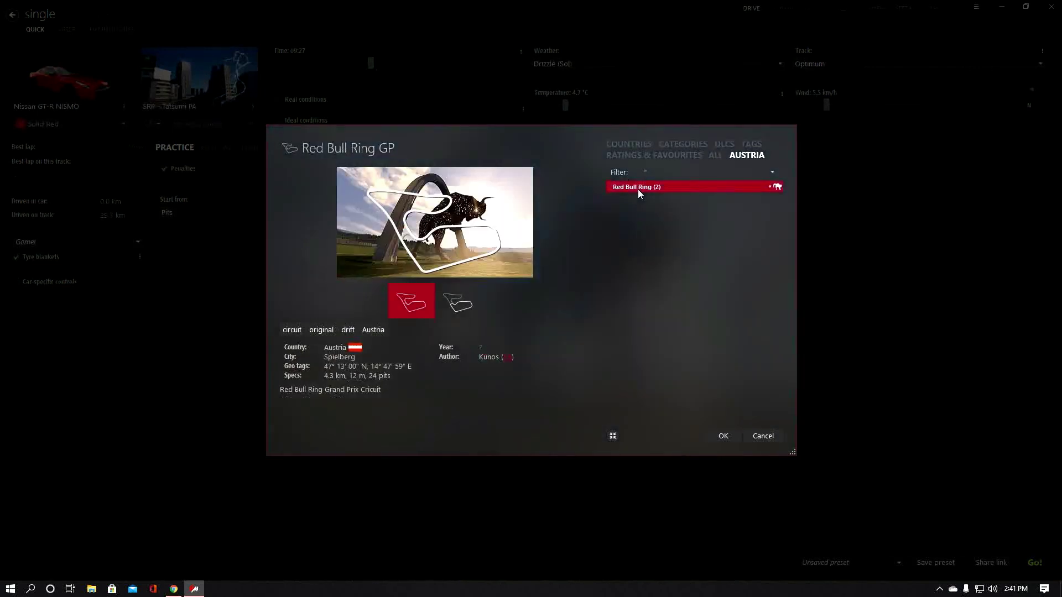
Step: Choose Japan's SRP track with the Heiwajima PA - Southbound layout for the session
click(639, 145)
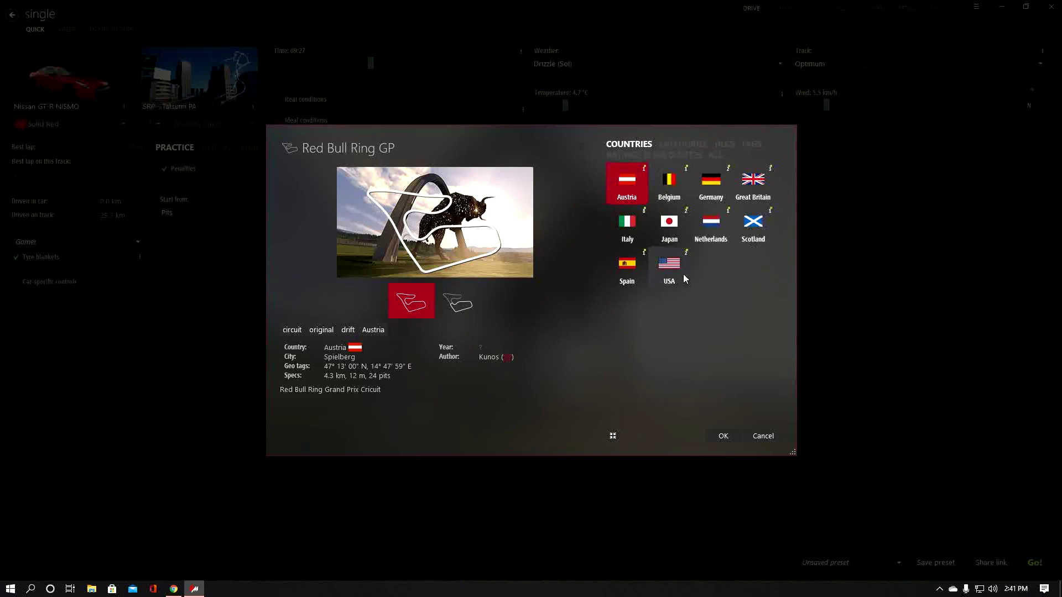
click(668, 230)
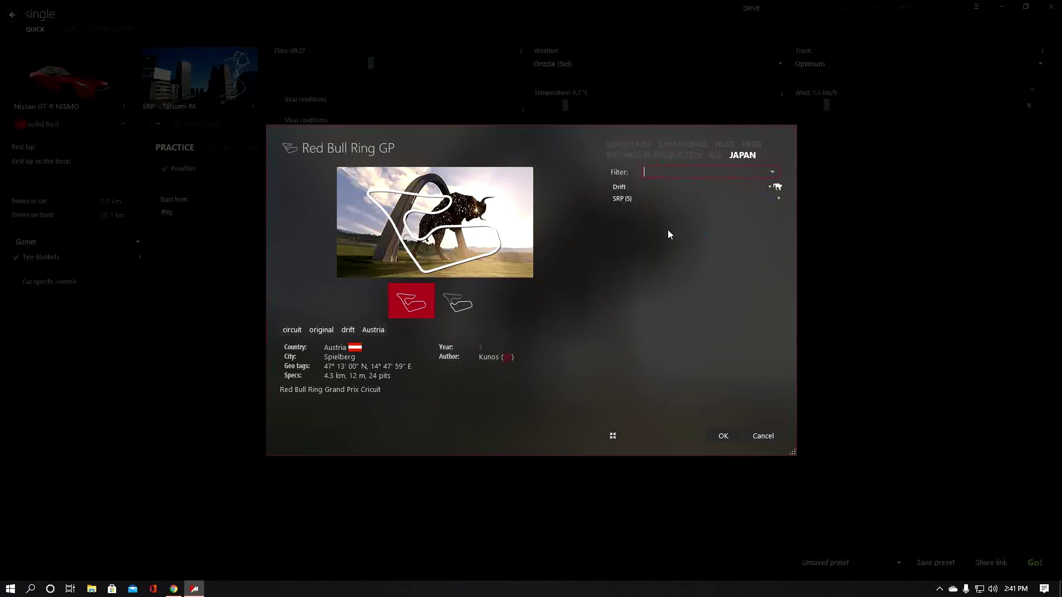
click(629, 200)
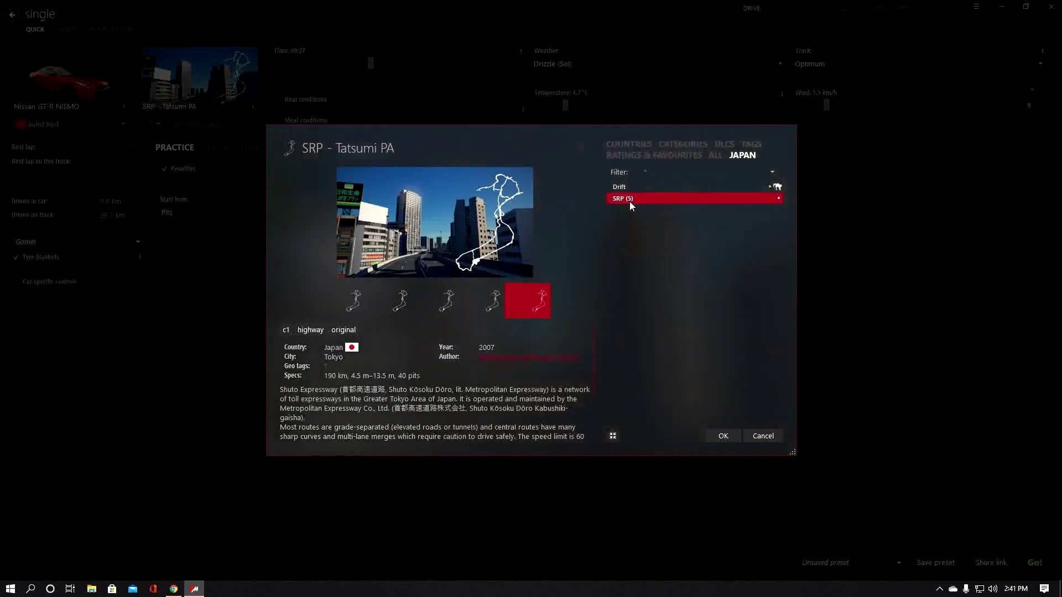
click(450, 301)
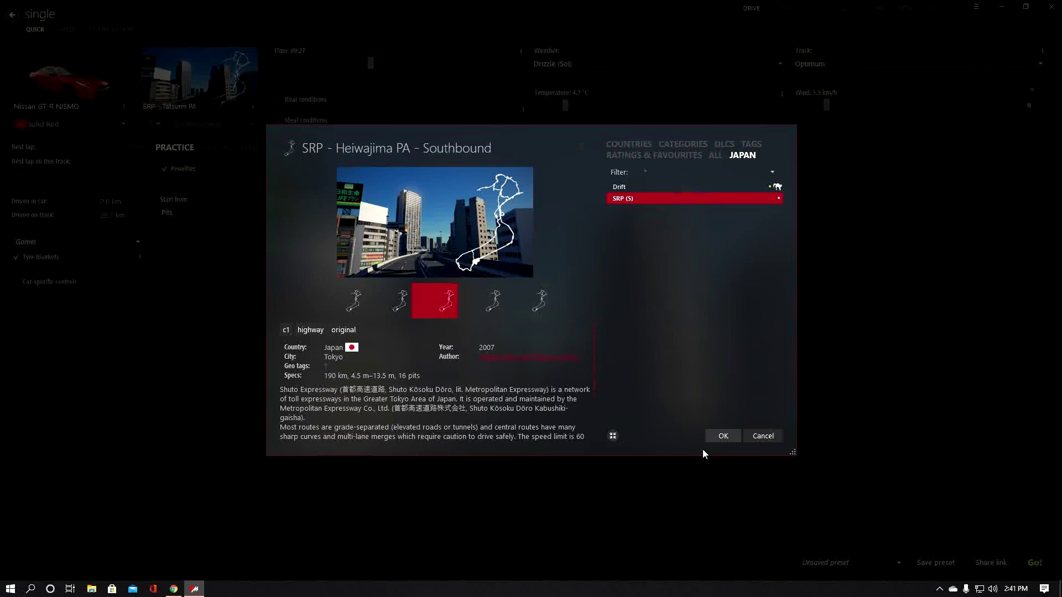
click(720, 436)
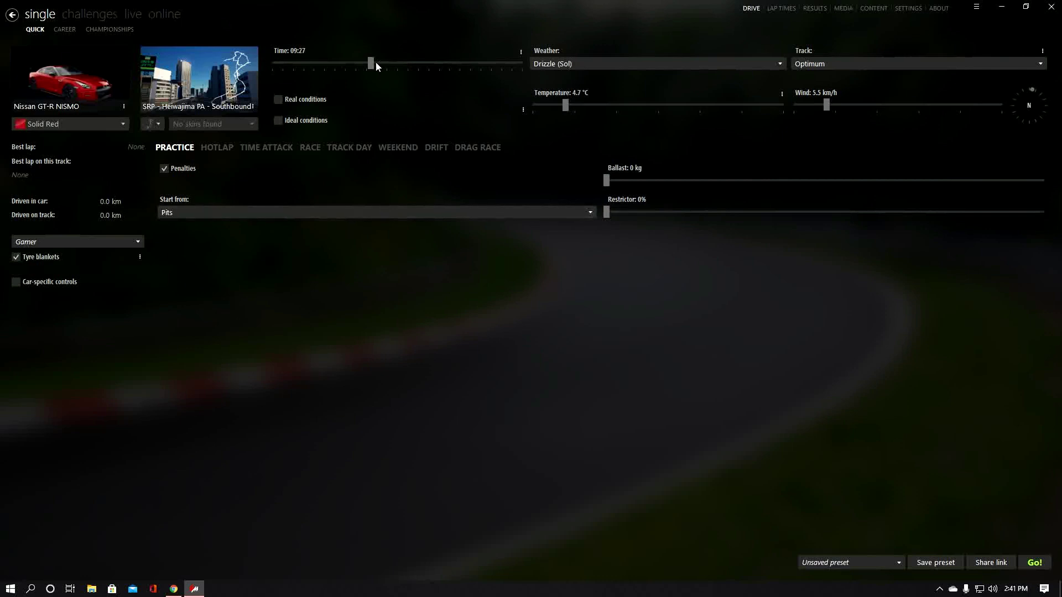
Step: Set the time of day to 06:22 and look through the weather and track condition options
click(635, 62)
click(622, 38)
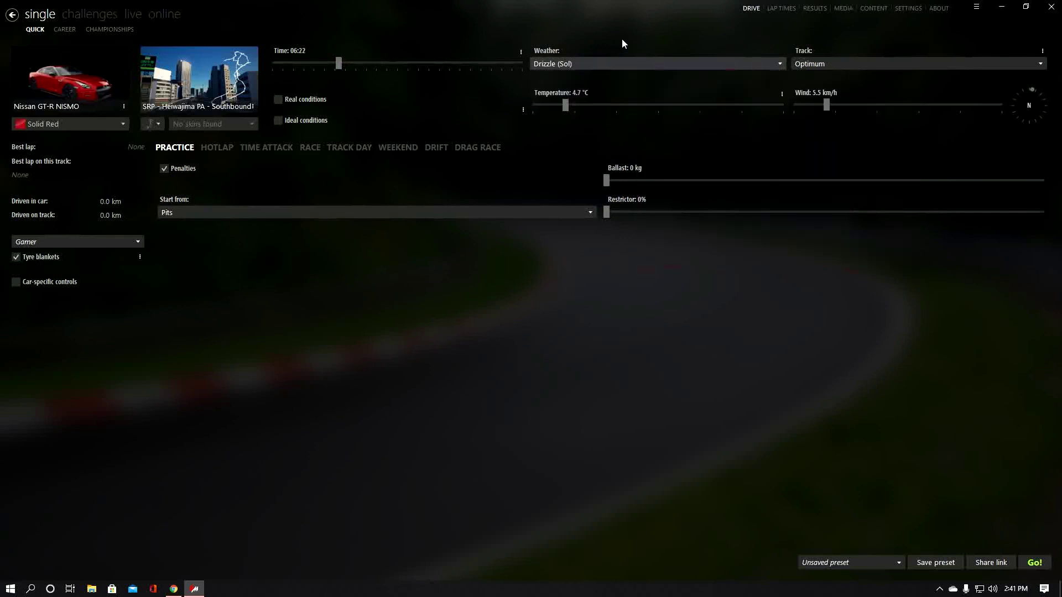
click(928, 63)
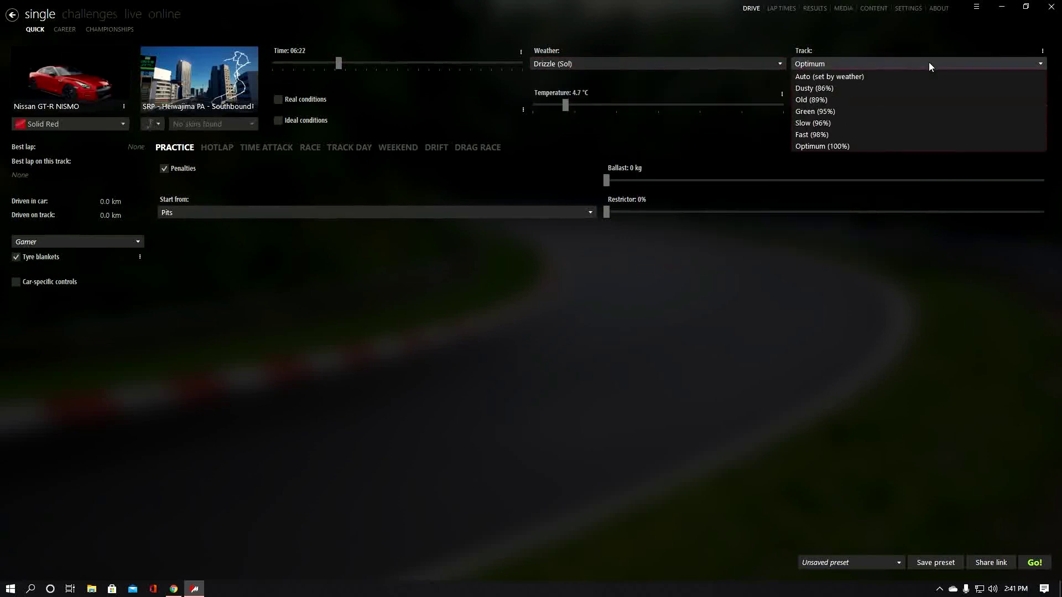
click(760, 340)
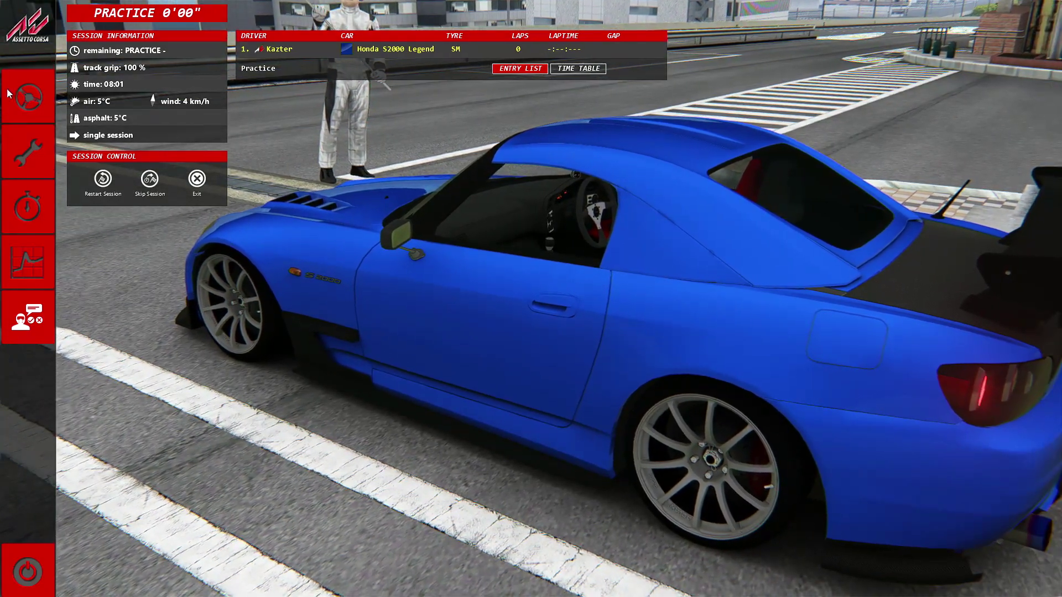
Step: Enter the cockpit of the Honda S2000 Legend and rev the engine, shifting into first gear
click(29, 97)
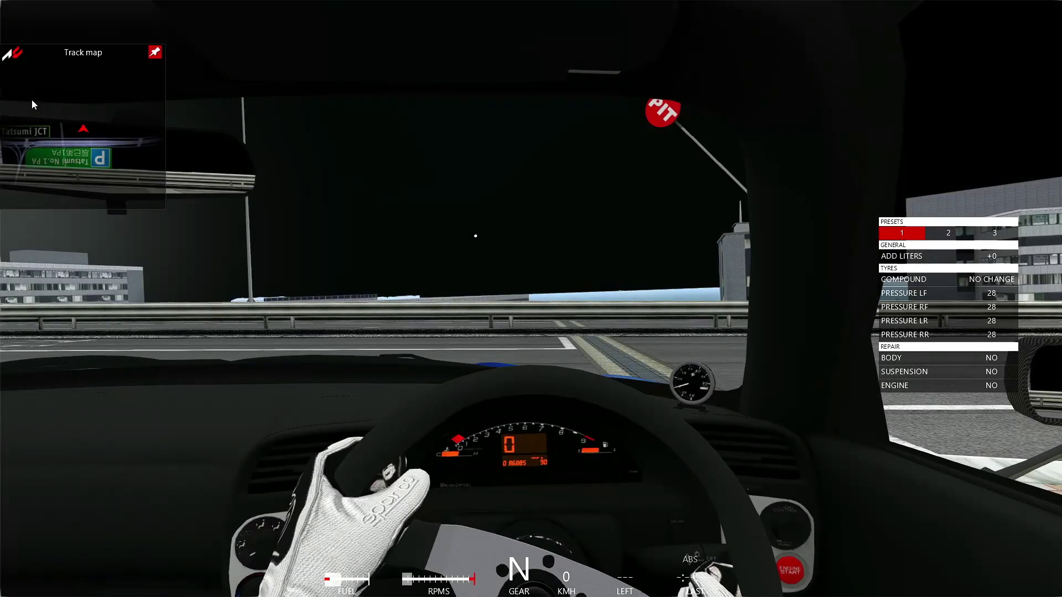
key(Up)
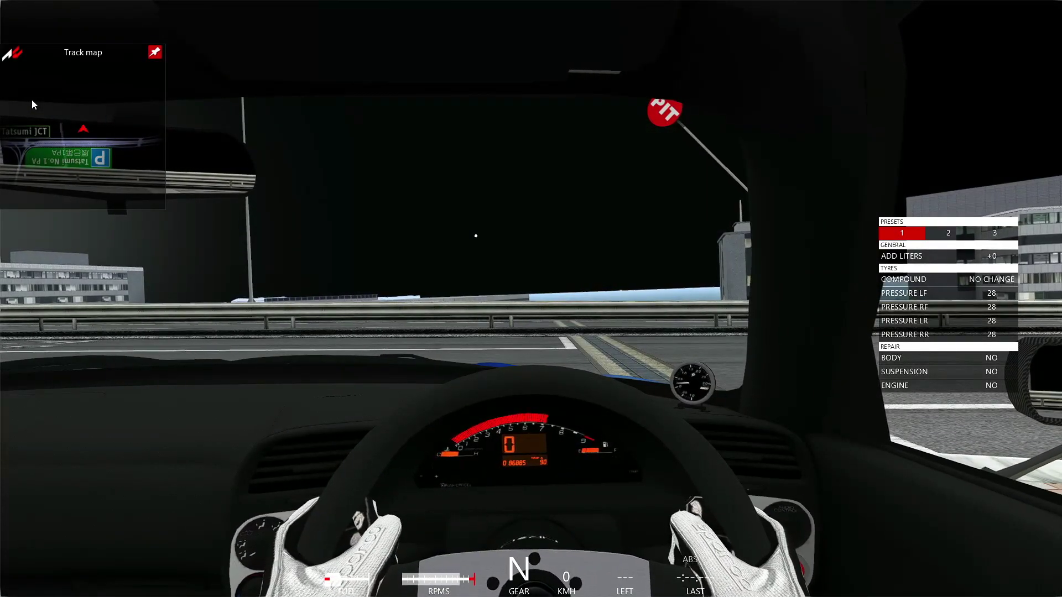
key(Up)
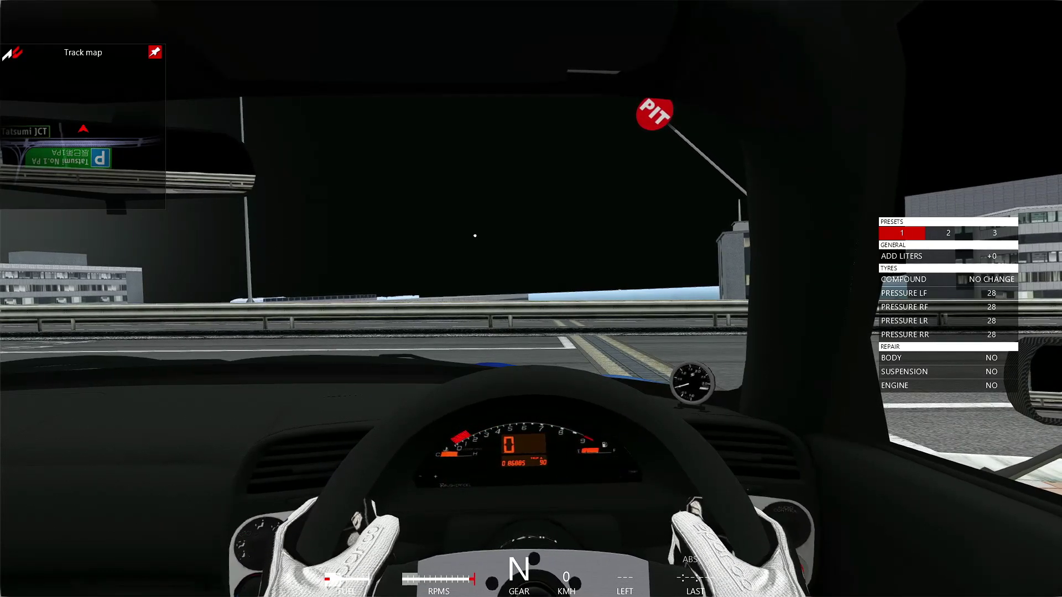
key(Up)
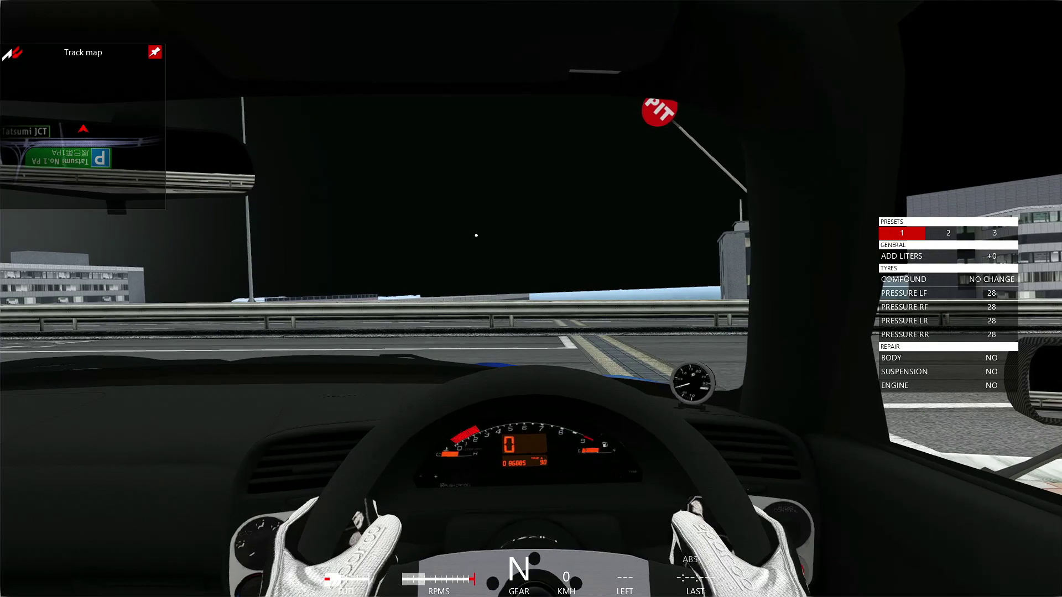
key(Up)
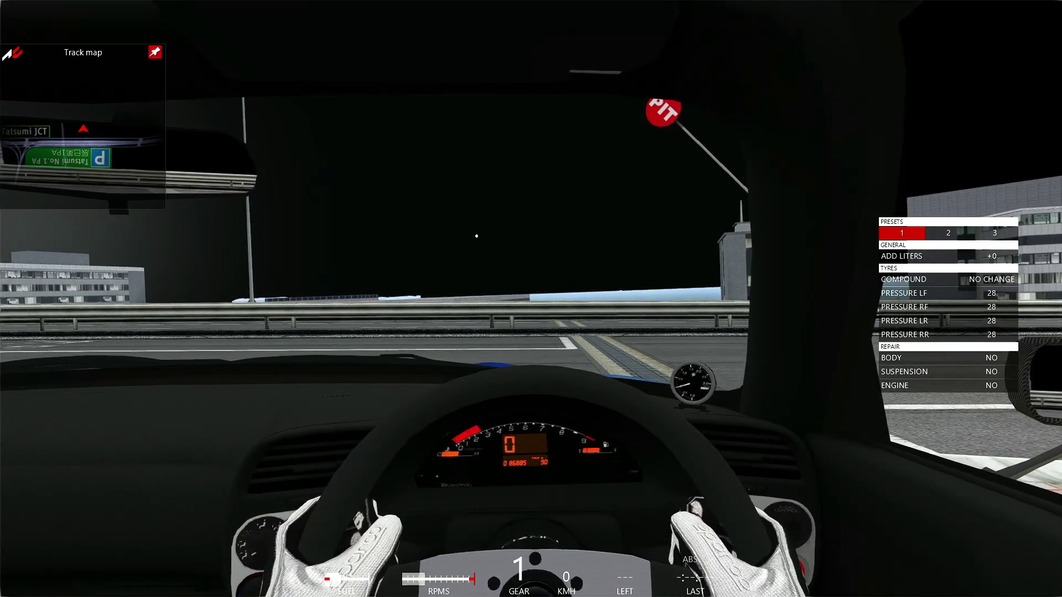
Step: Pull away from the pit spot in first gear and steer left to line up with the parking area's roadway
key(Up)
key(Left)
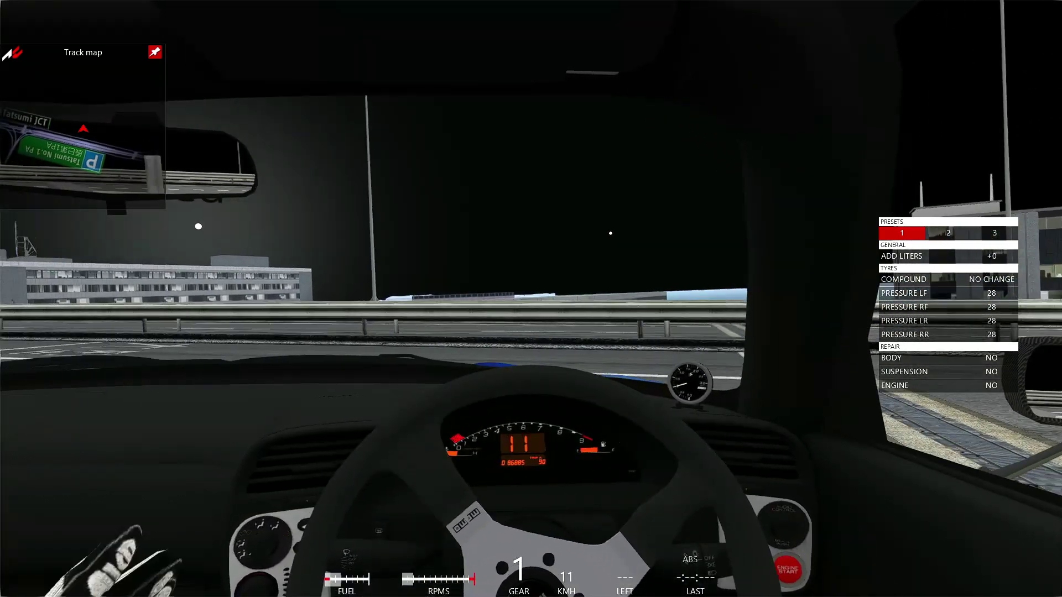
key(Right)
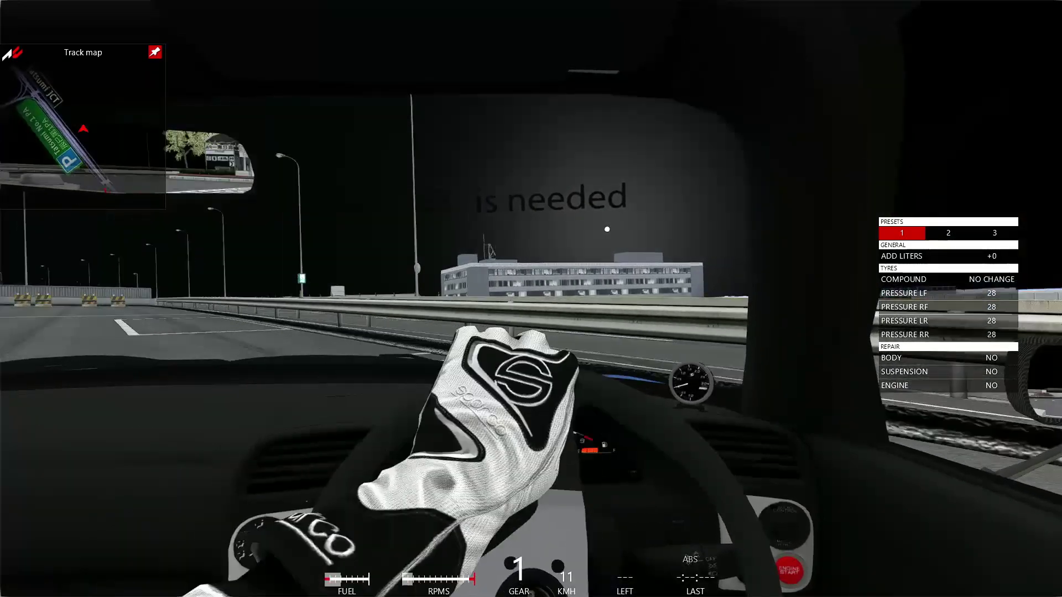
key(Left)
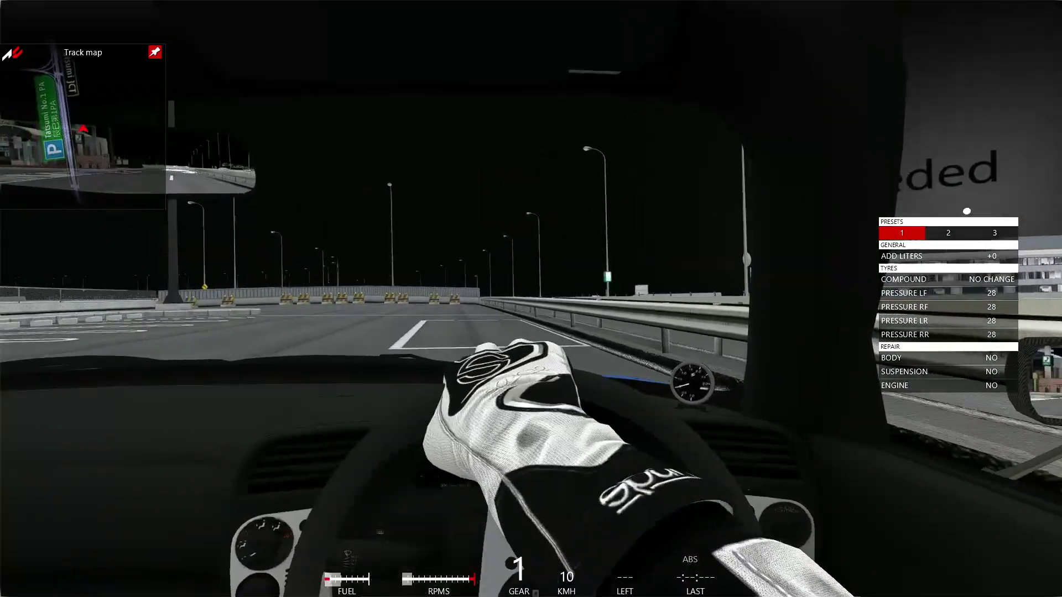
key(Left)
key(Up)
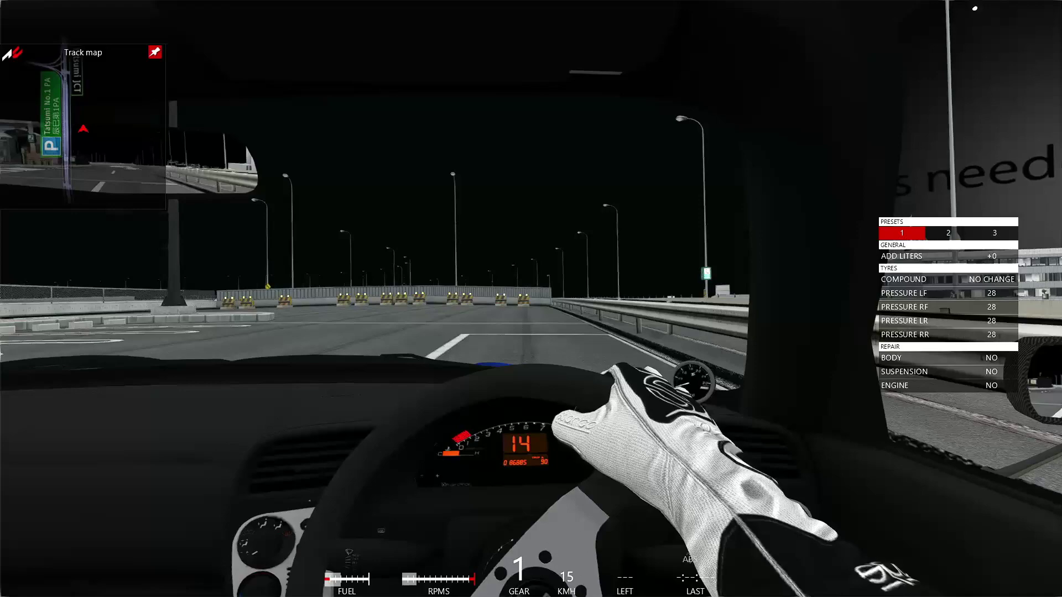
Step: Drive towards the striped barriers and make a left U-turn to head for the Tatsumi parking area exit
key(Left)
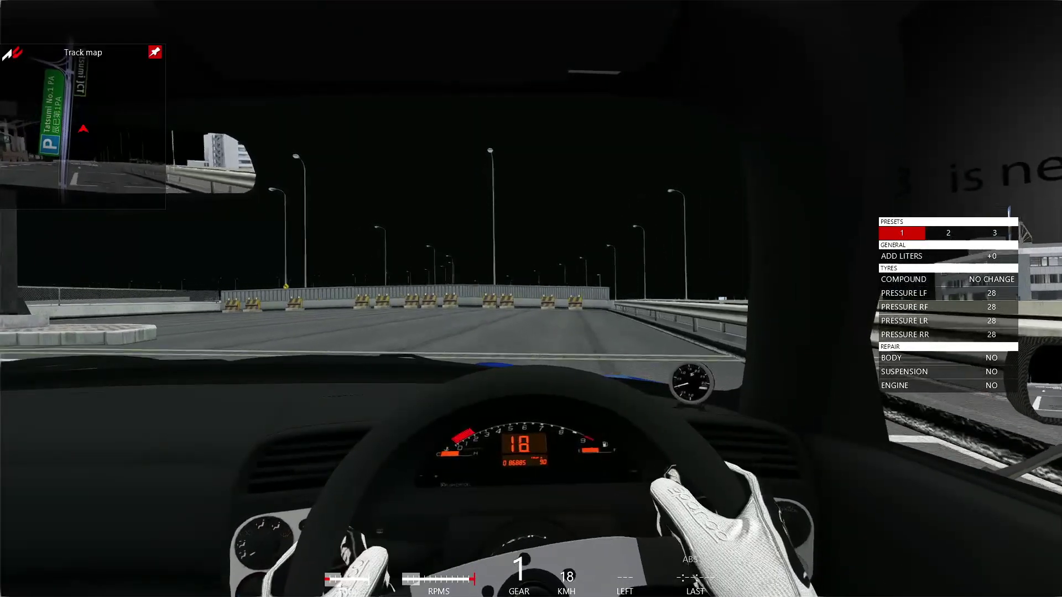
key(Left)
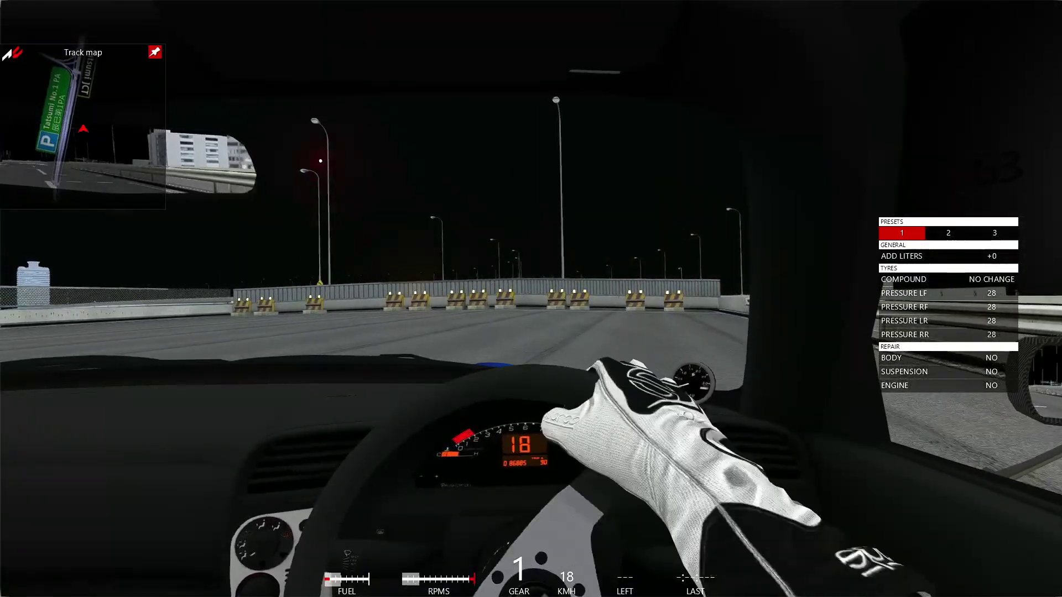
key(Left)
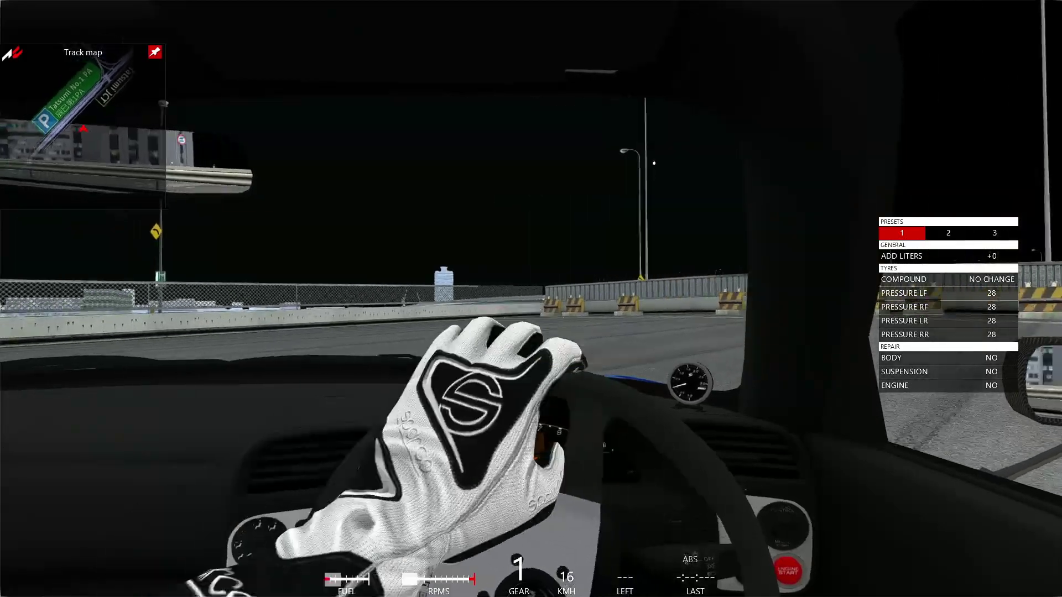
key(Left)
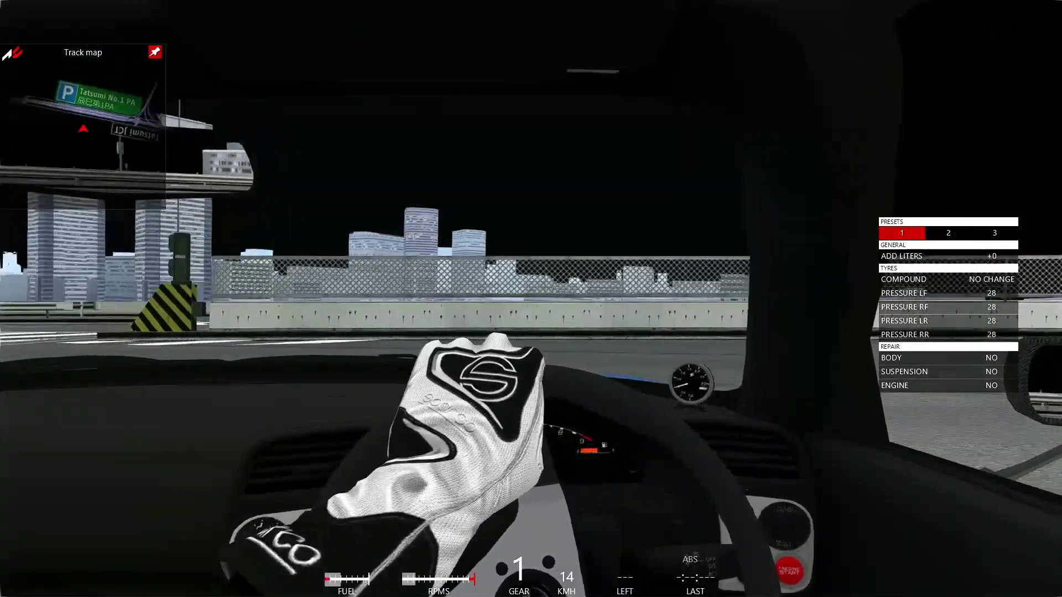
key(Left)
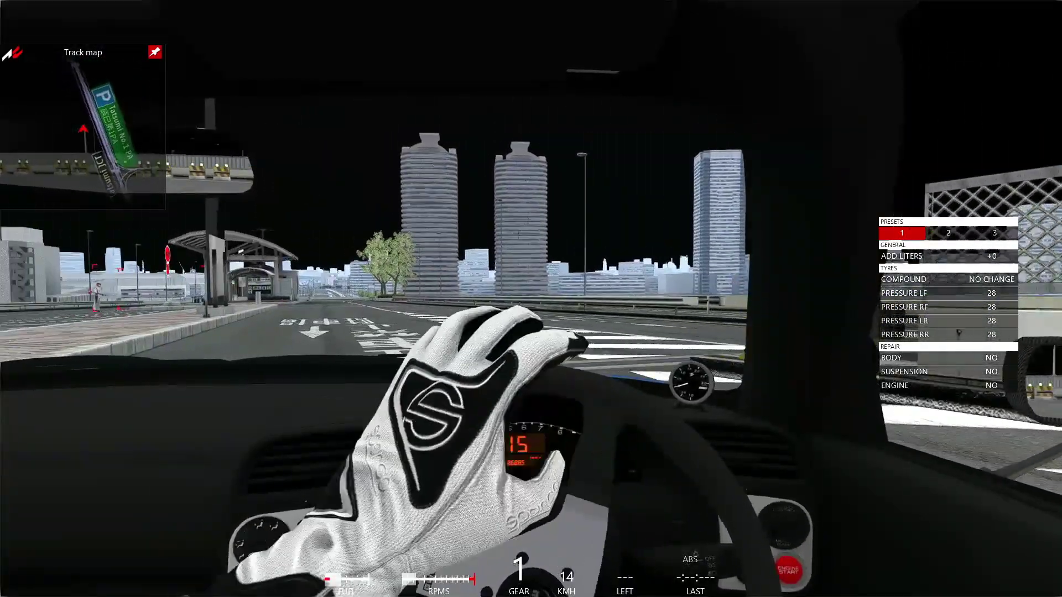
Step: Accelerate past the Tatsumi PA building to about 80 km/h in third gear, and downshift to second while following the exit onto the expressway
key(Up)
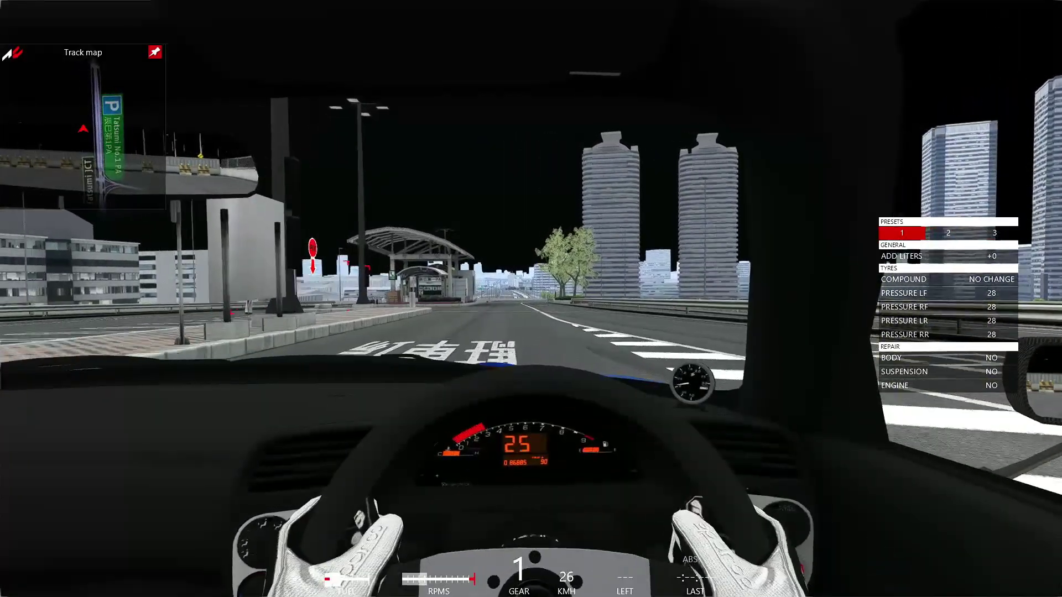
key(Up)
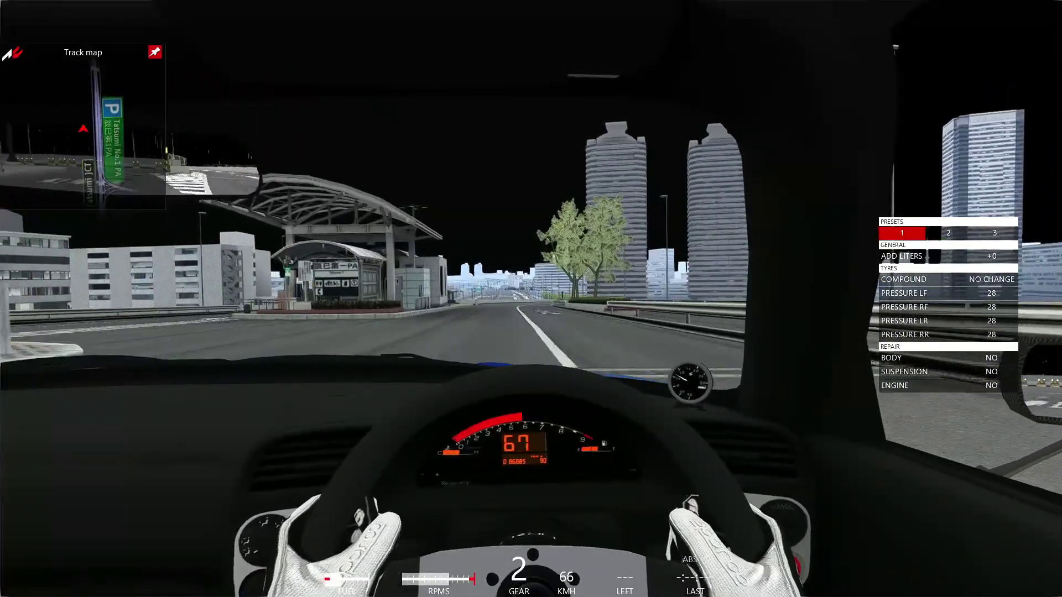
key(Up)
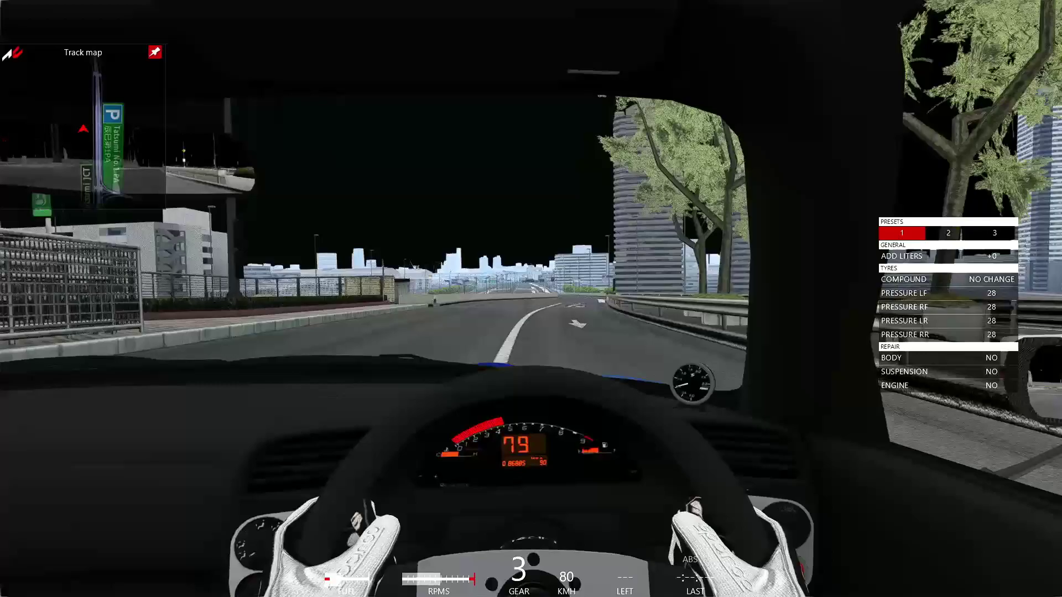
key(Up)
key(Right)
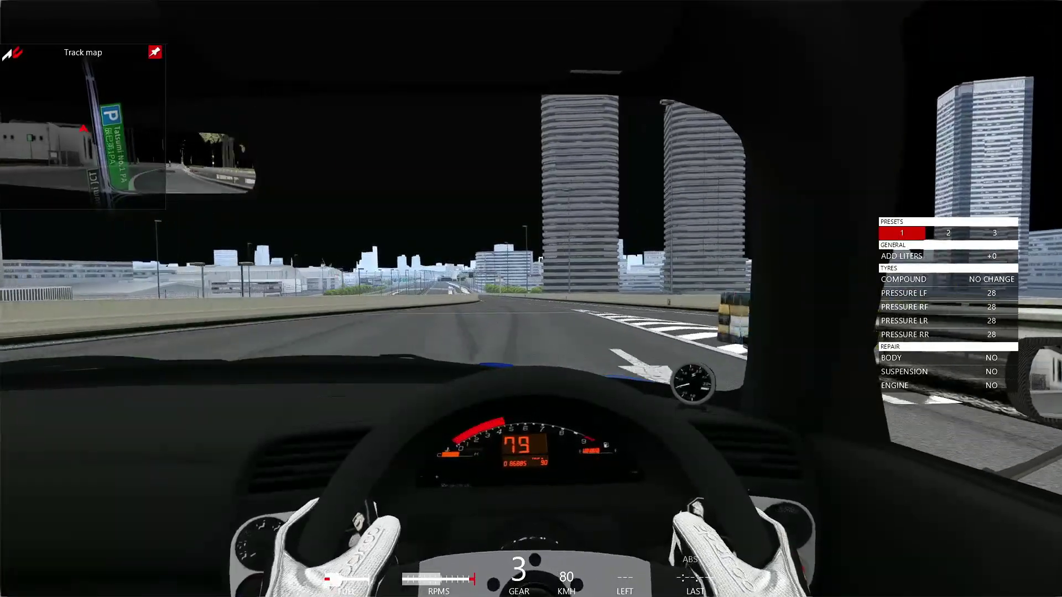
key(z)
key(Up)
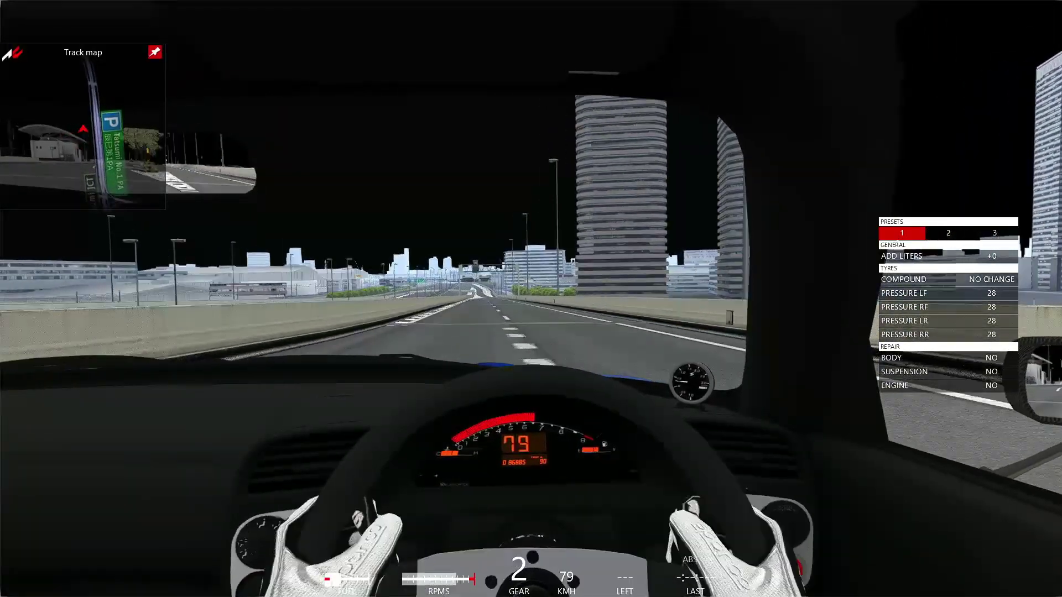
key(Up)
key(a)
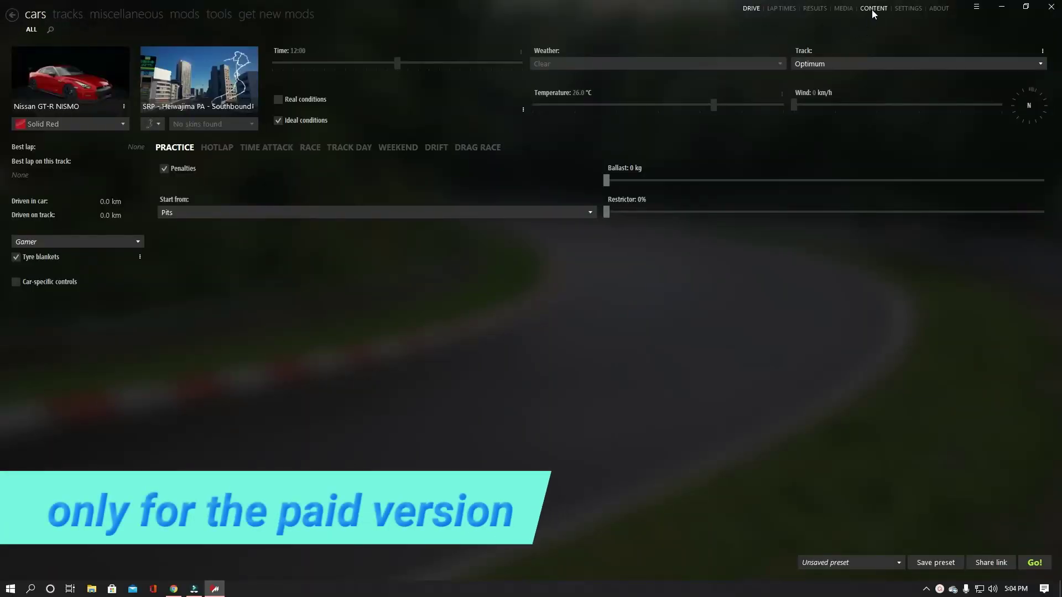
Step: Switch to Content Manager and disable the installed Sol 2.0.2 mod
click(873, 8)
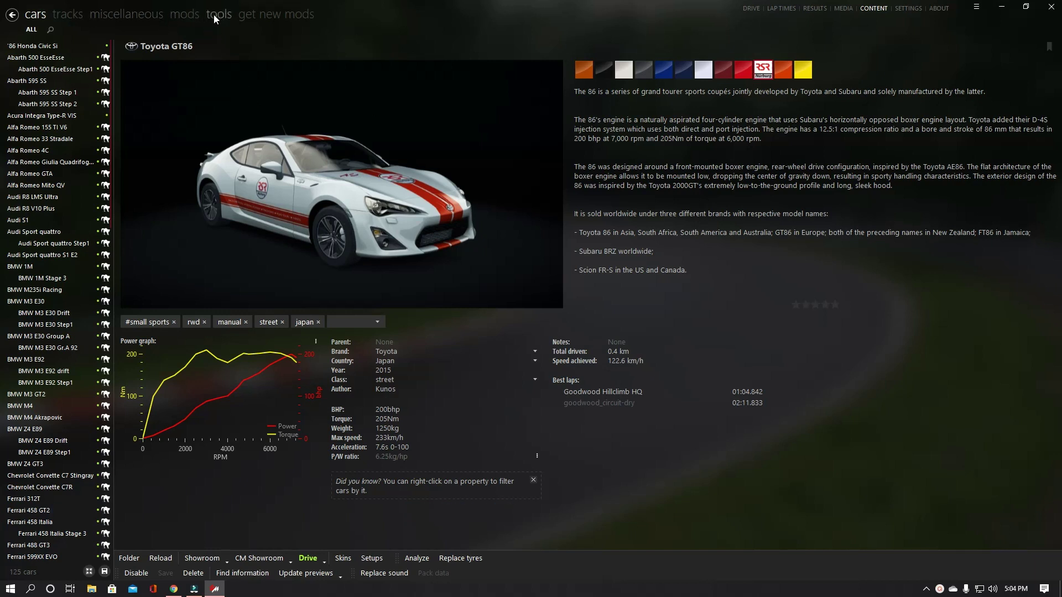
click(186, 16)
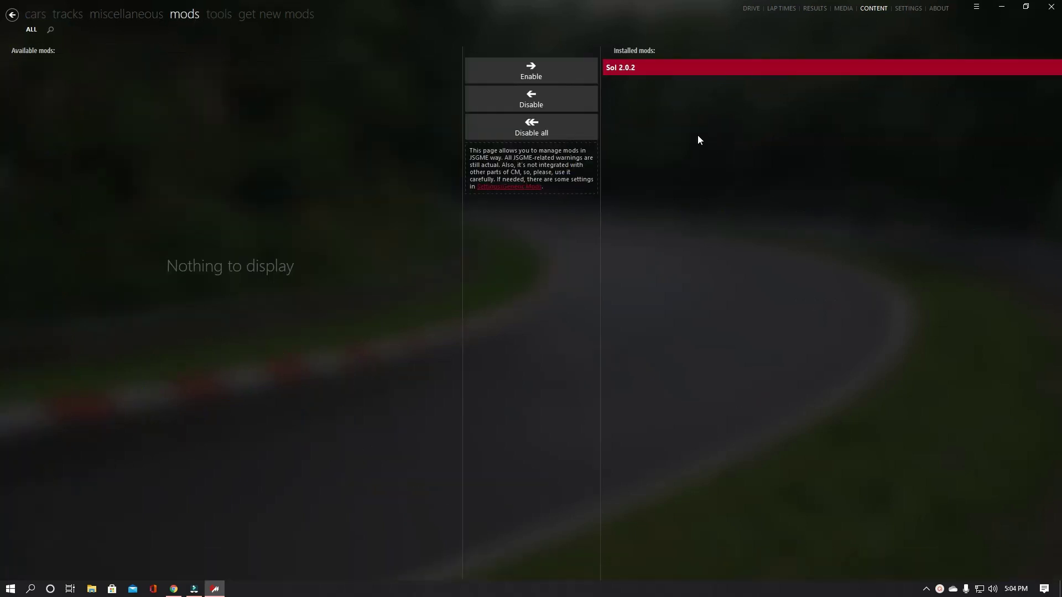
click(518, 99)
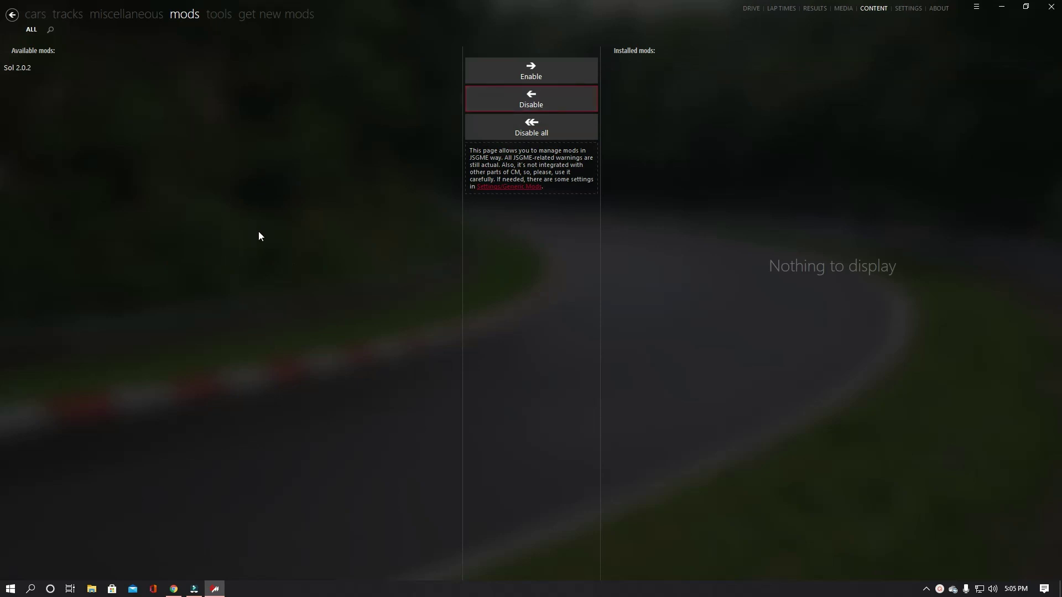
Step: Open the Weather FX settings of Custom Shaders Patch and check the controller script options
click(13, 16)
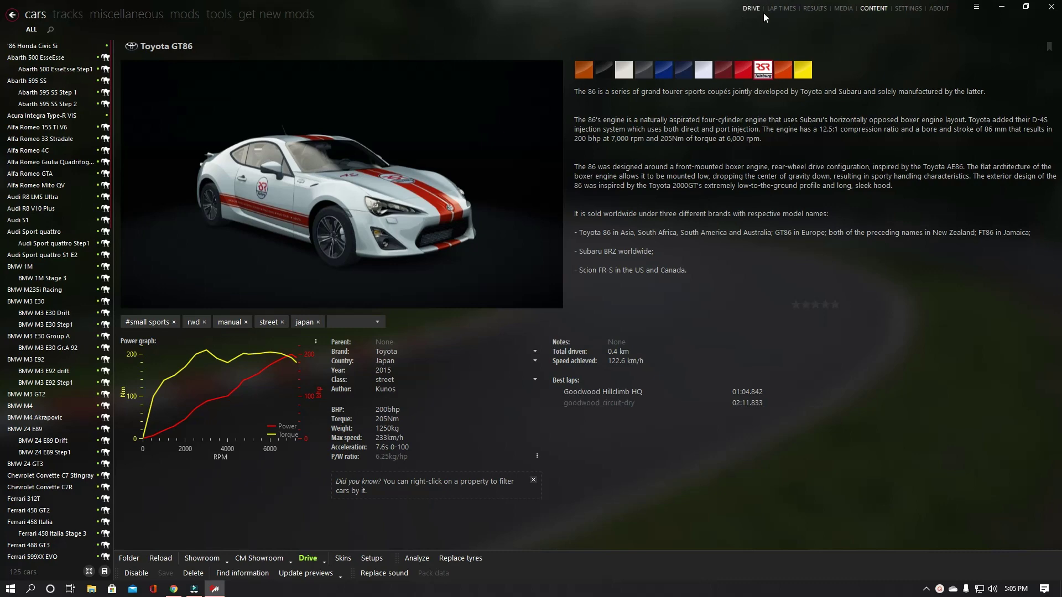
click(907, 9)
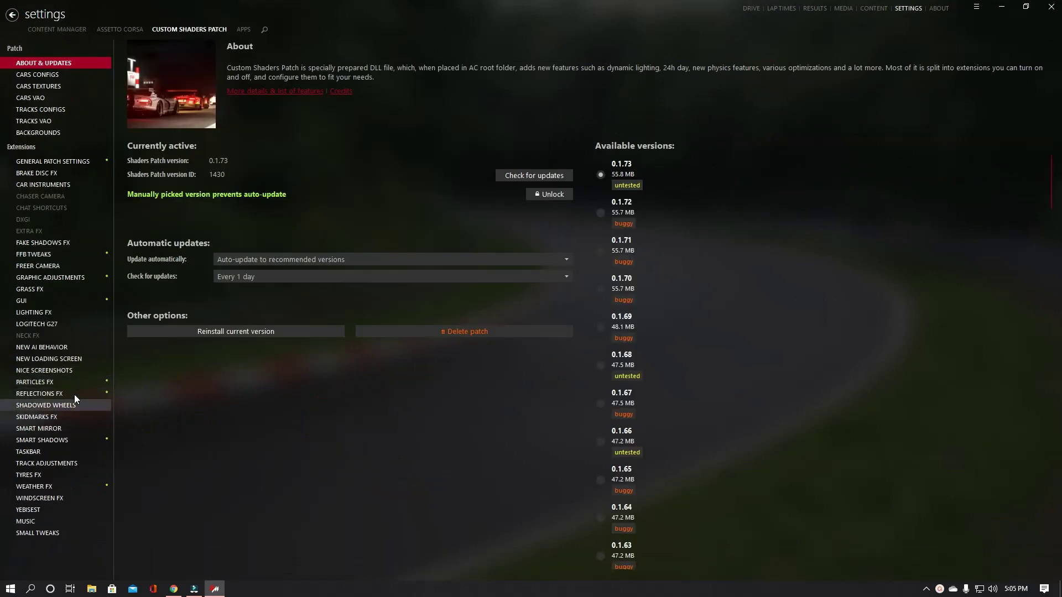
click(74, 489)
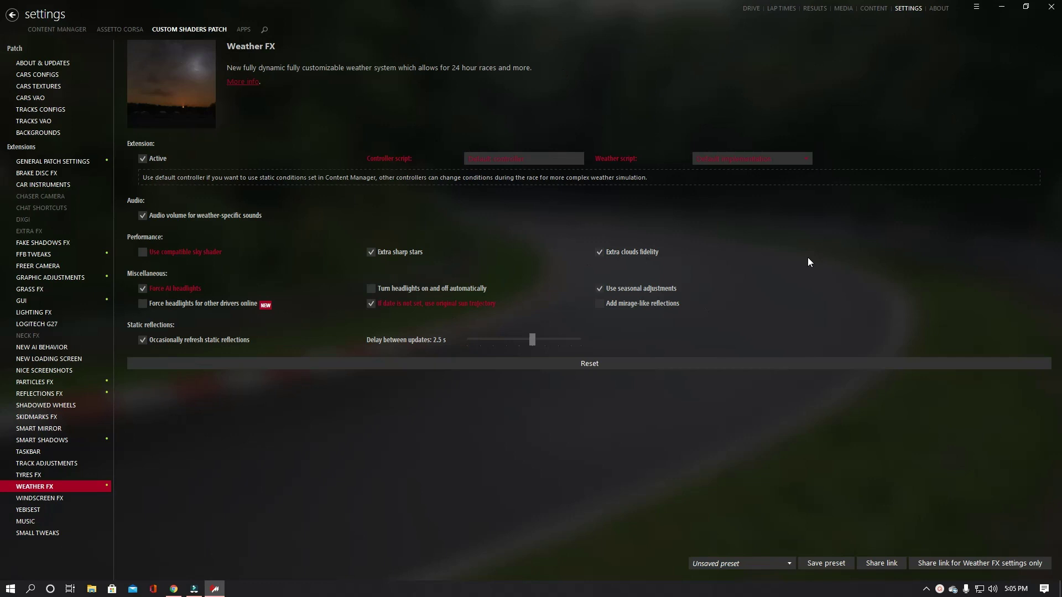
click(560, 159)
click(563, 155)
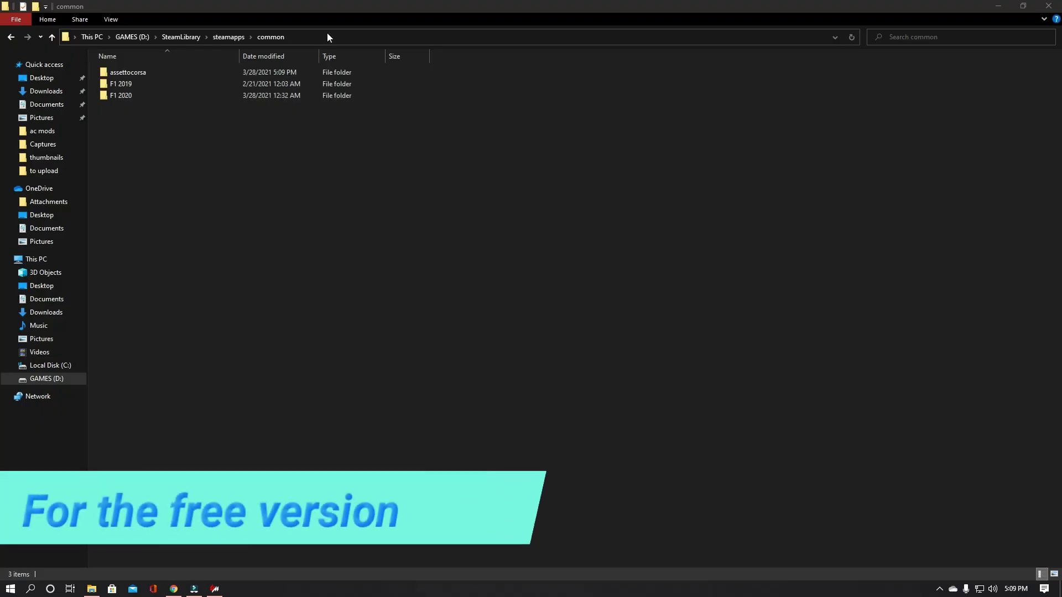
Step: In File Explorer, show the full path D:\SteamLibrary\steamapps\common and open the assettocorsa folder
click(330, 36)
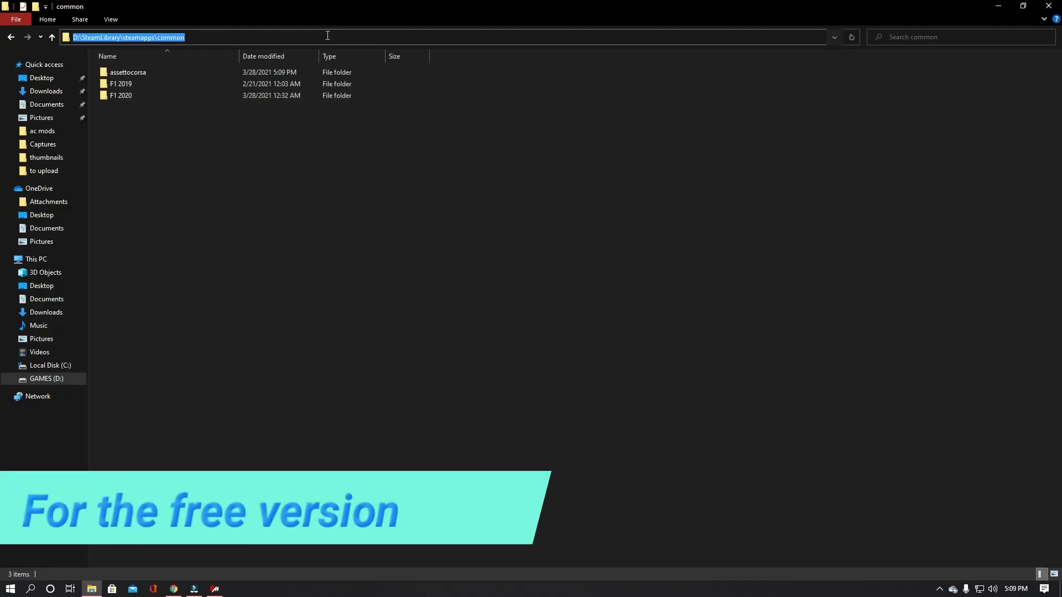
click(294, 37)
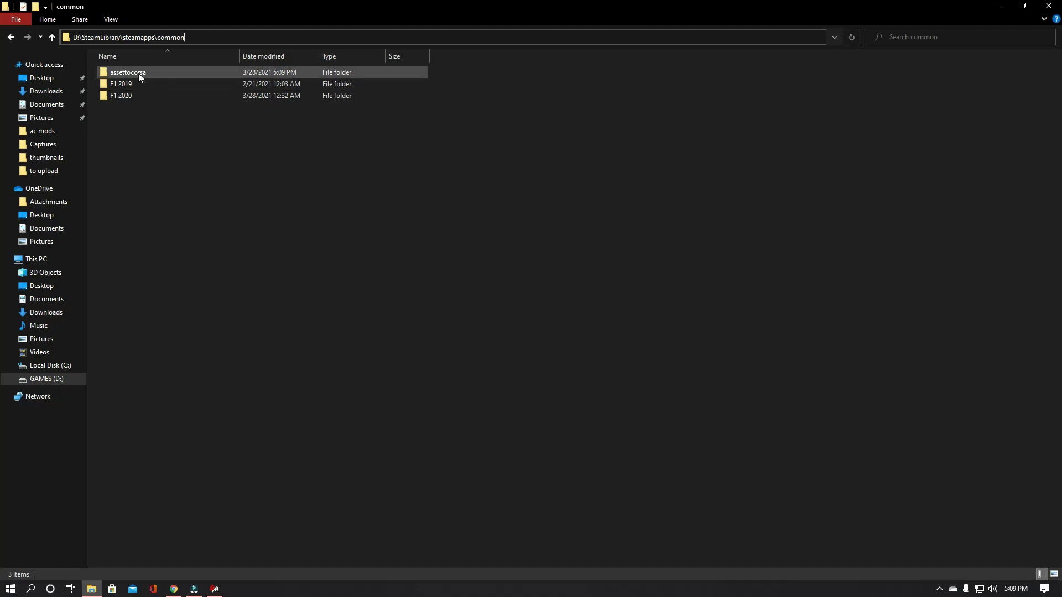
double_click(178, 74)
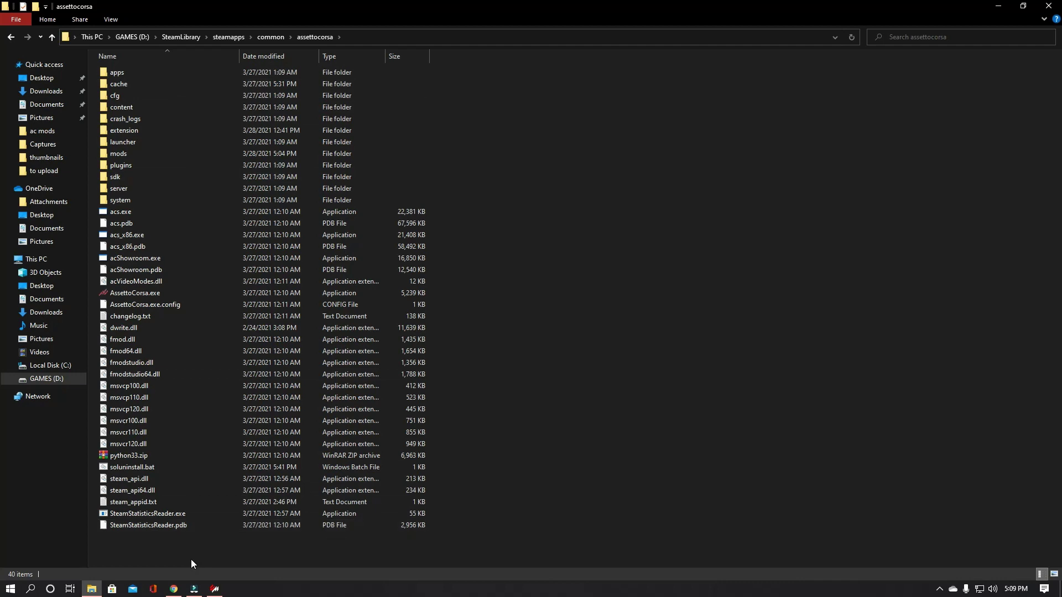
Step: Run soluninstall.bat from the assettocorsa folder to remove Sol, and close its console window
double_click(177, 469)
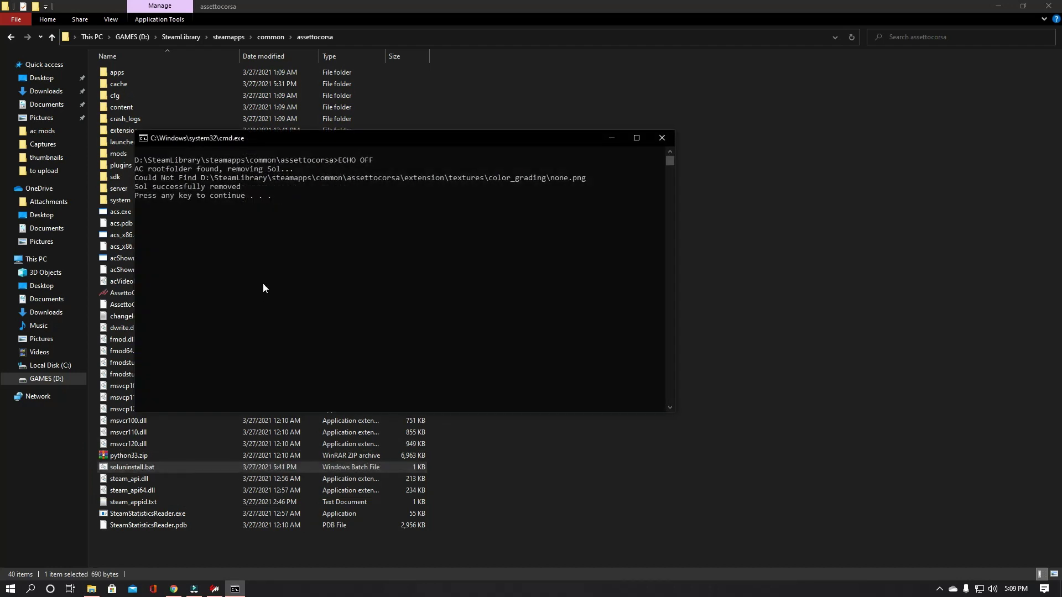
key(Return)
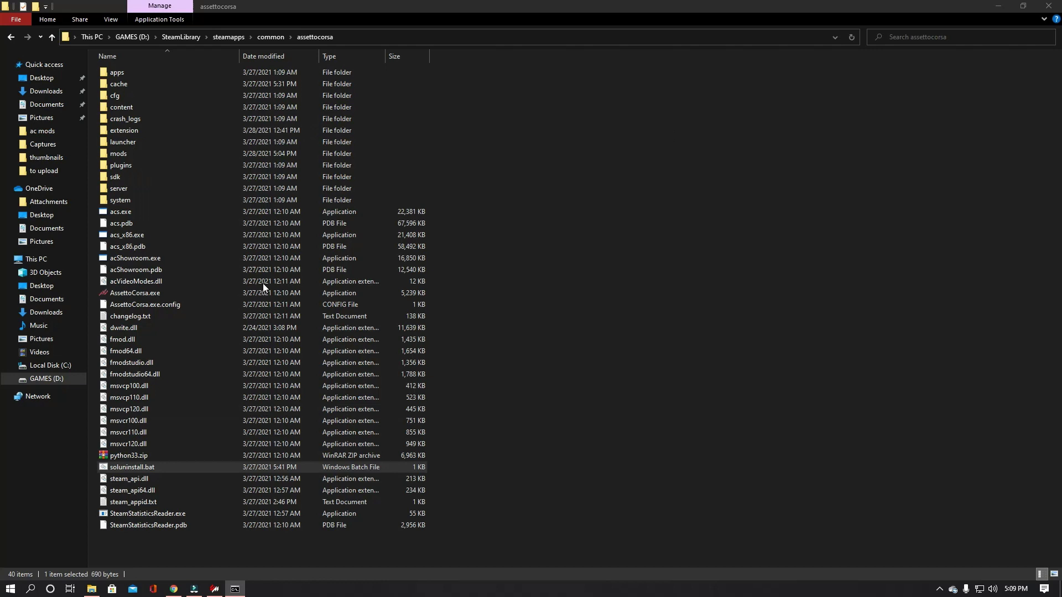
double_click(177, 469)
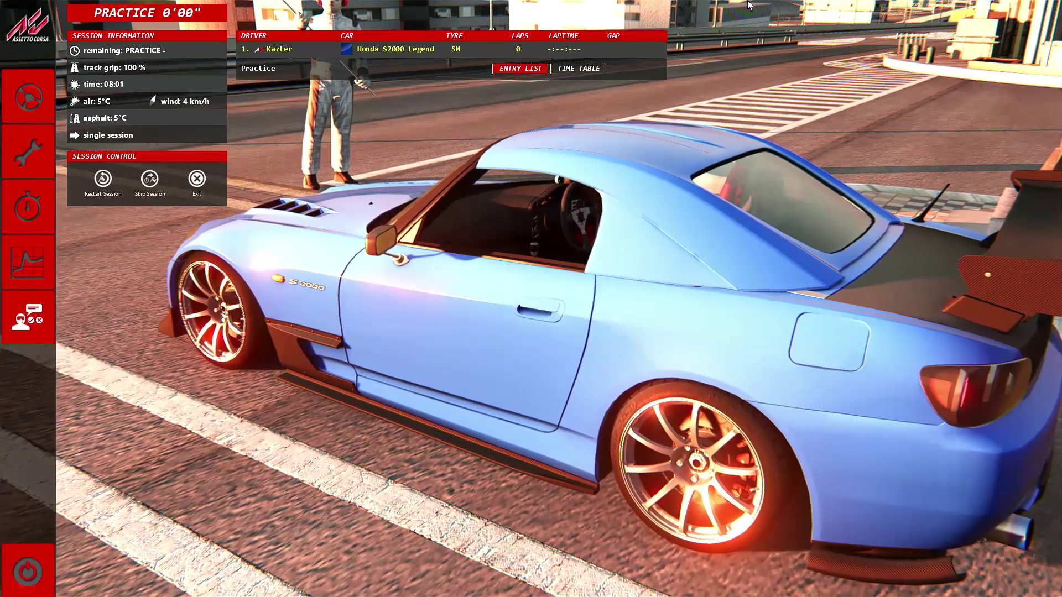
Step: Enter the Honda S2000 Legend's cockpit in the 08:01 practice session and drive it in first gear towards the striped barriers
click(31, 109)
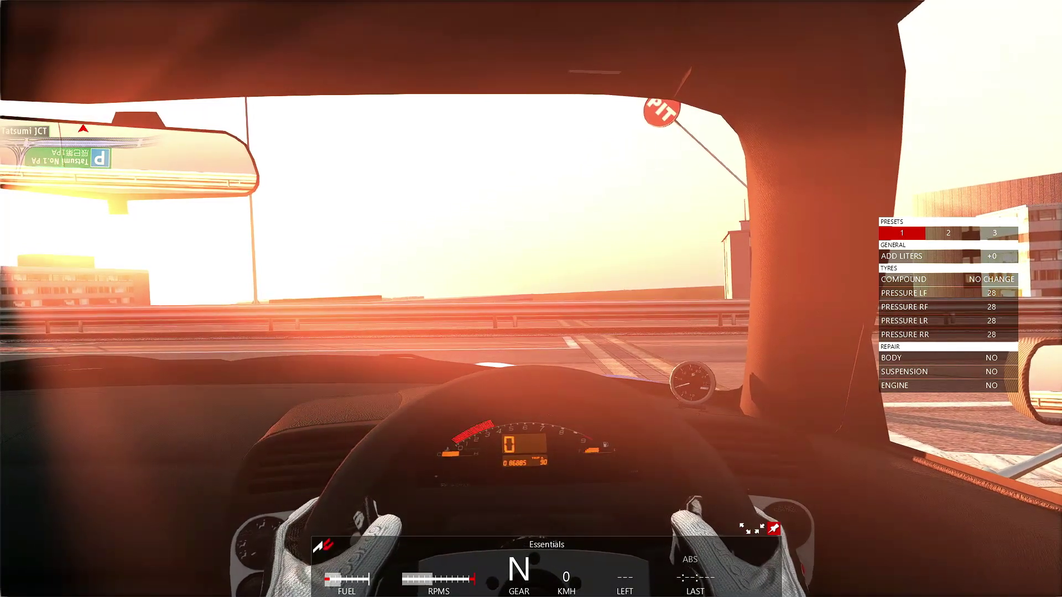
key(ctrl)
key(Up)
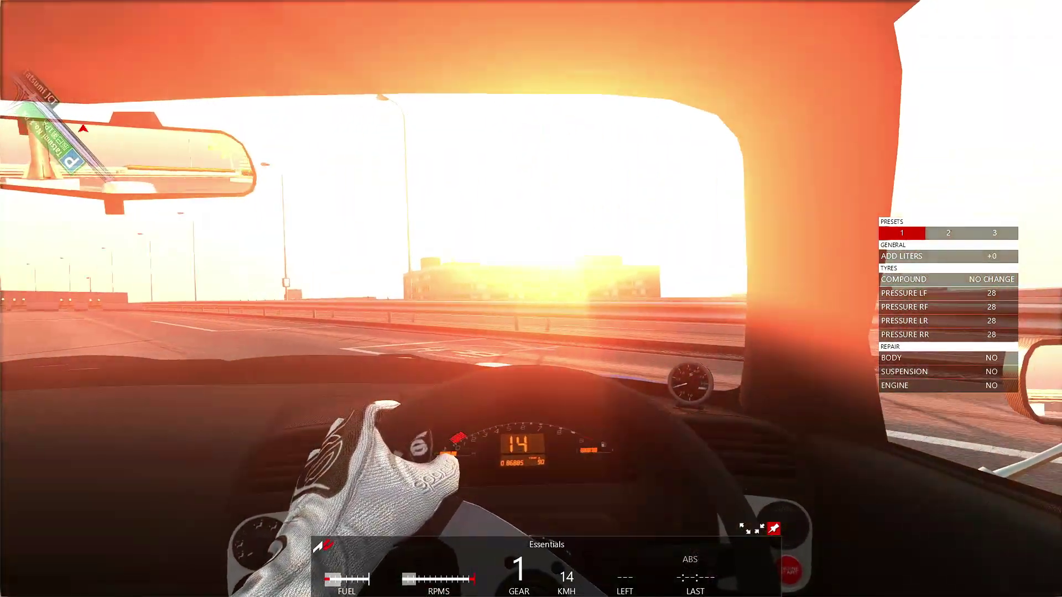
key(Right)
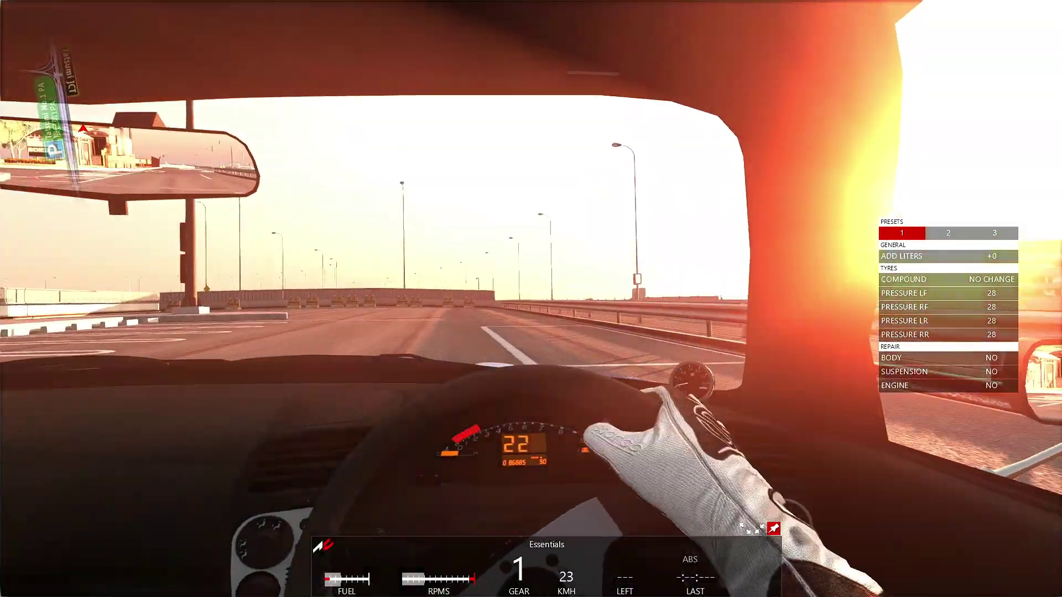
key(Left)
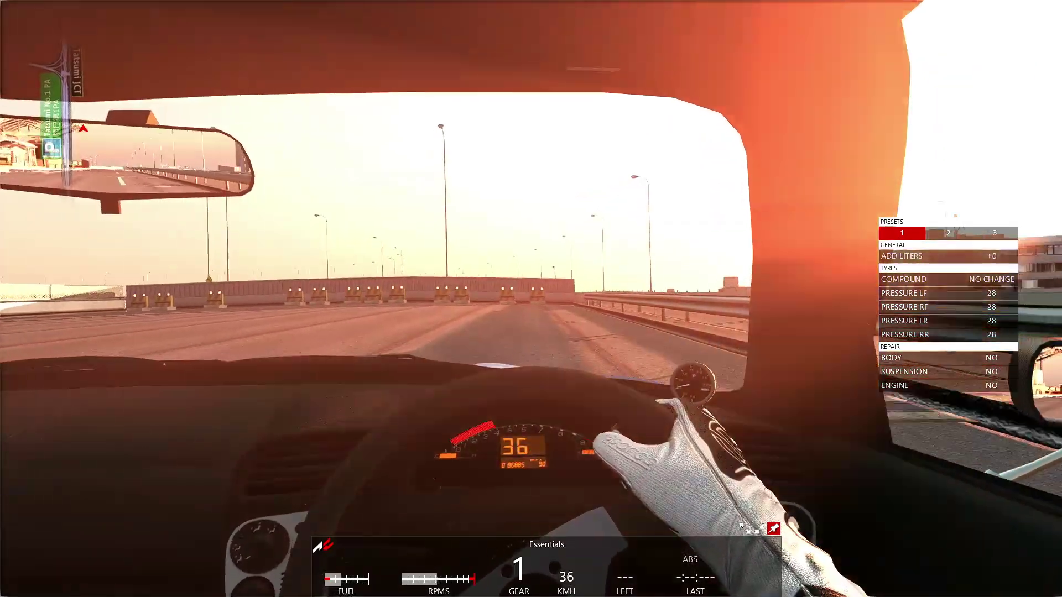
key(Down)
key(shift)
key(Left)
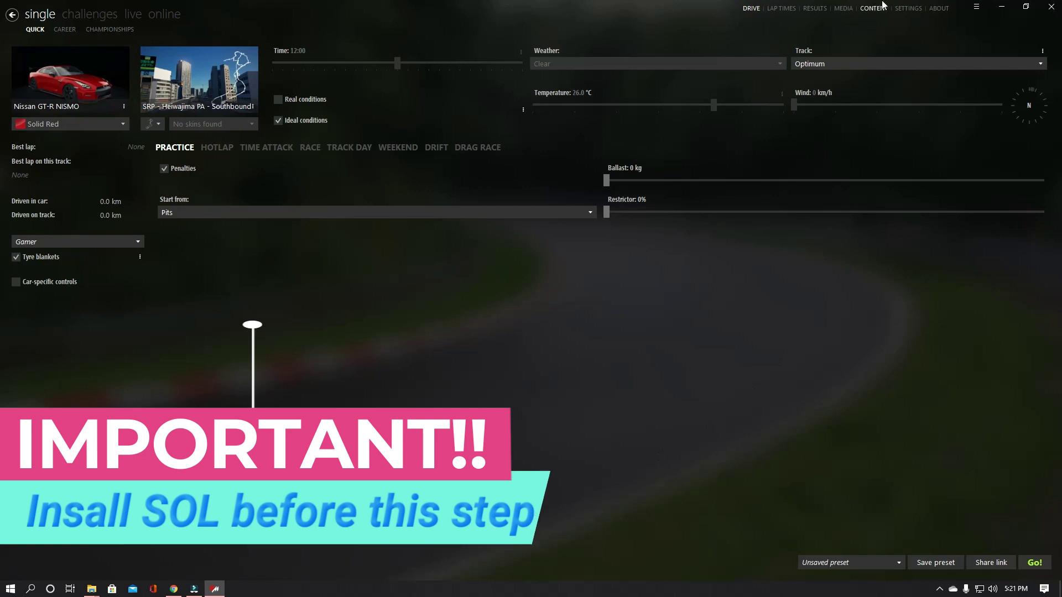
Step: Open the Custom Shaders Patch settings, compare the available versions and install version 0.1.73
click(909, 8)
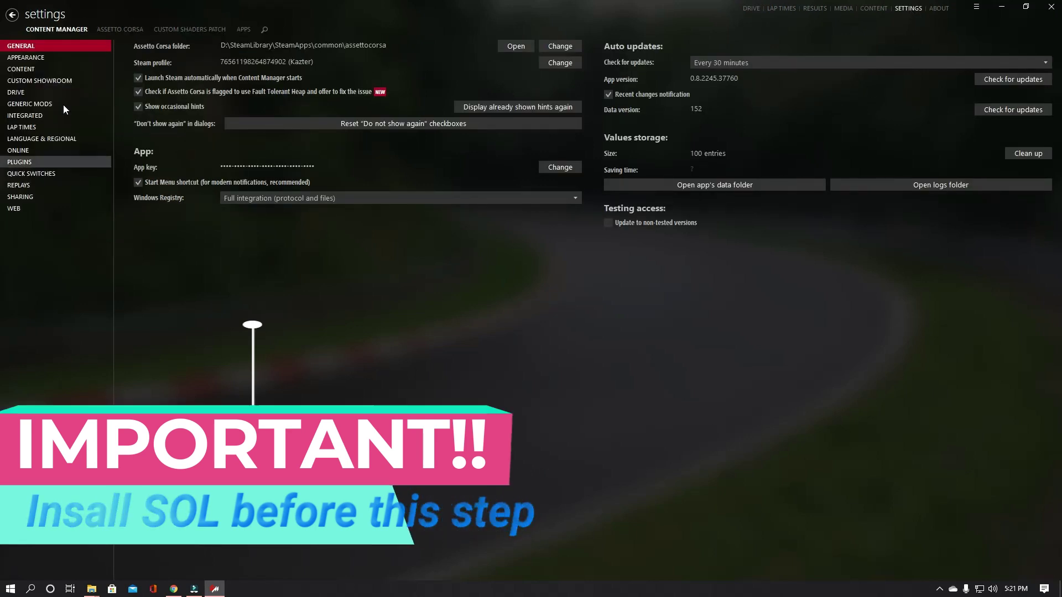
click(194, 29)
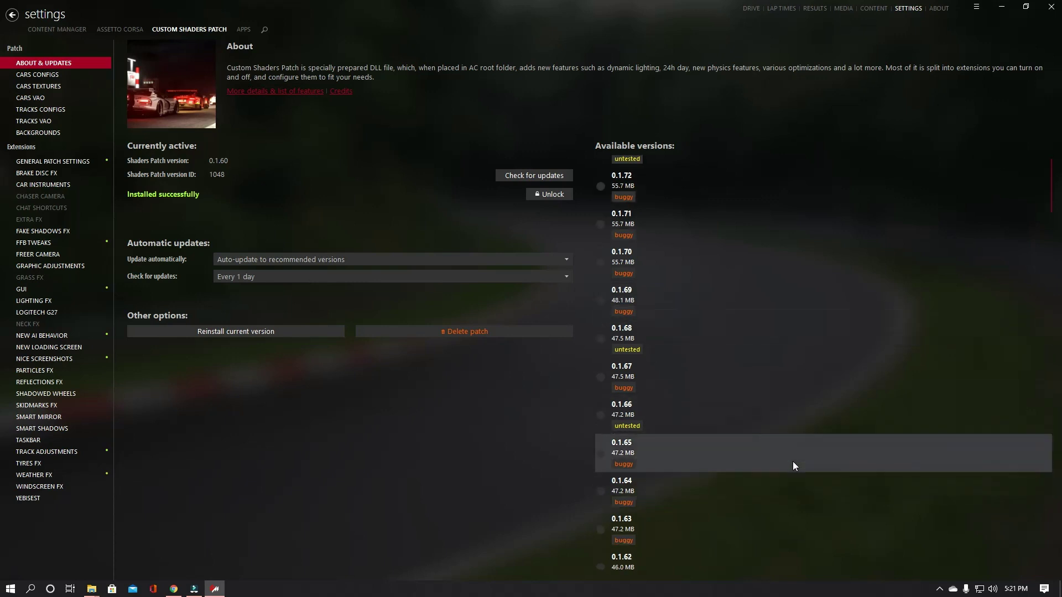
scroll(792, 461, down, 5)
mouse_move(657, 483)
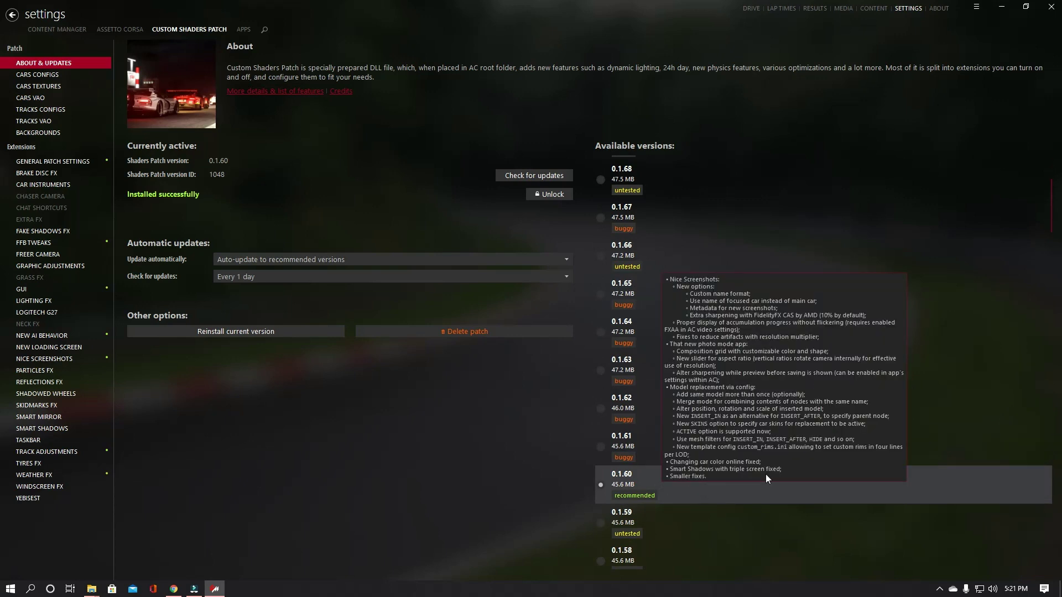
mouse_move(672, 177)
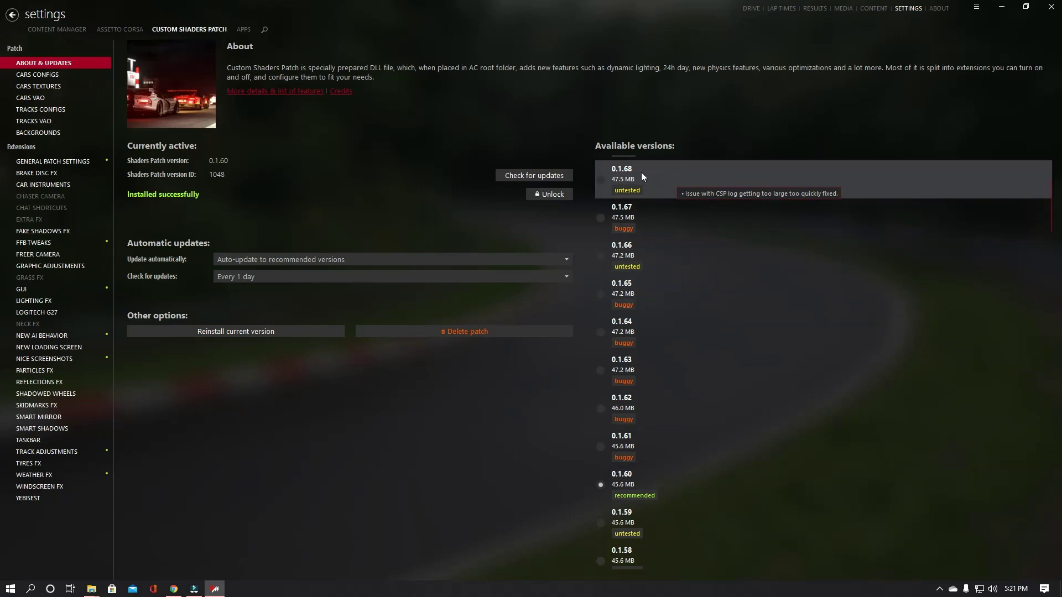
scroll(723, 333, up, 3)
mouse_move(718, 336)
scroll(717, 336, up, 2)
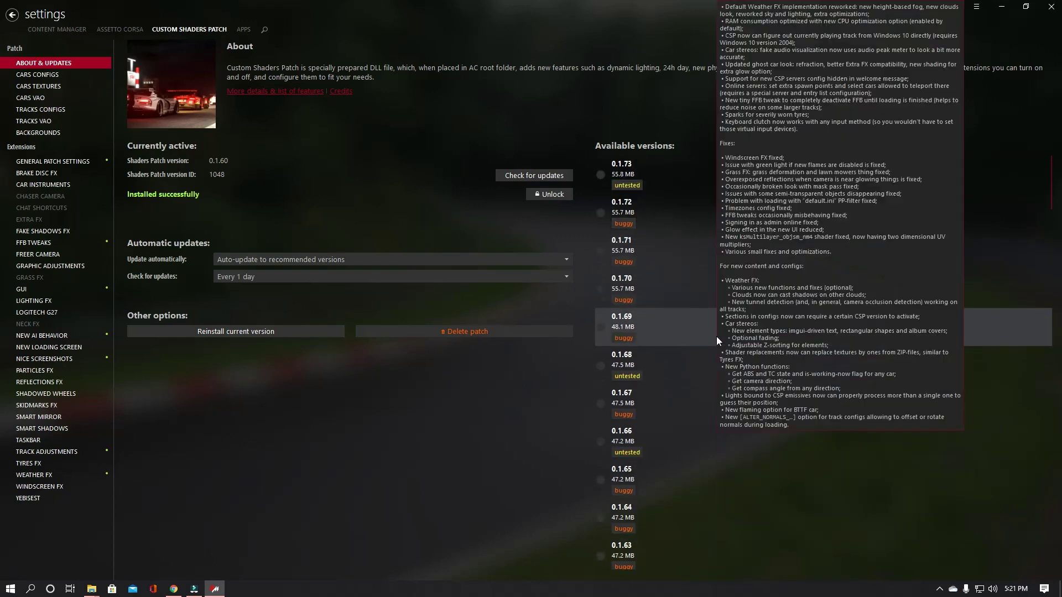
mouse_move(623, 173)
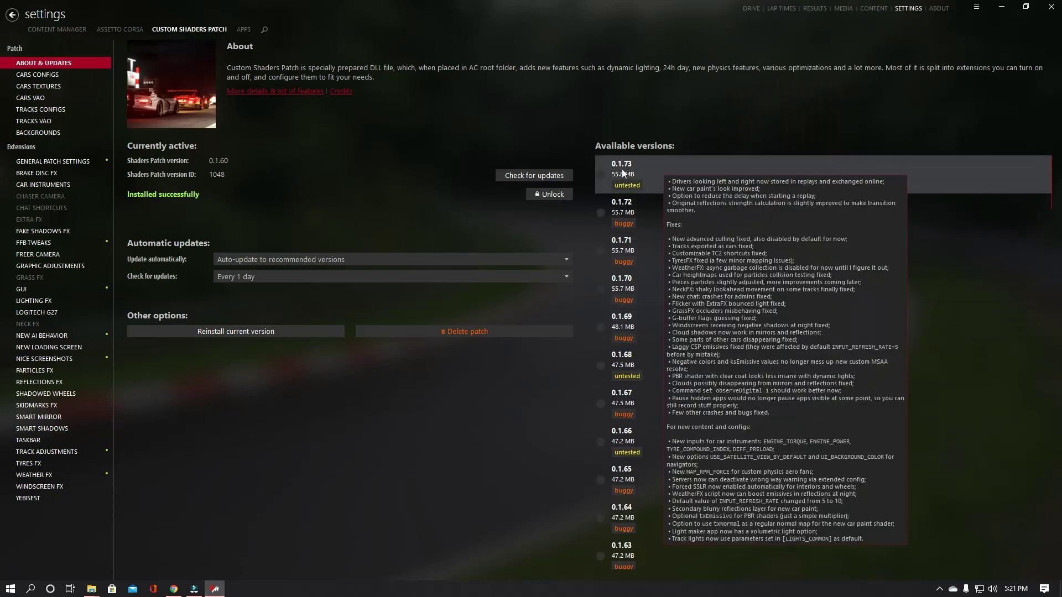
click(679, 169)
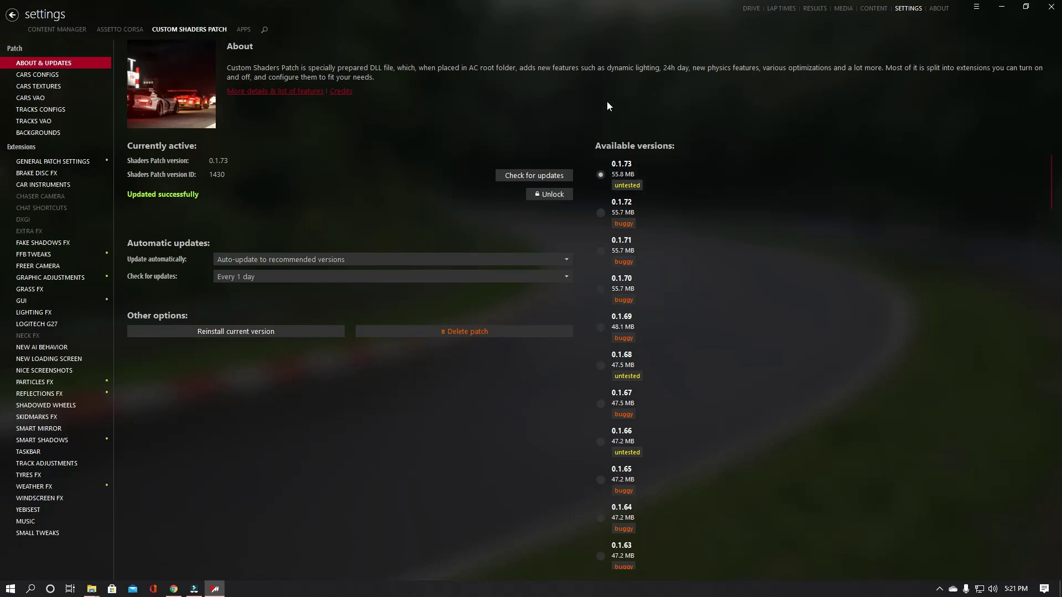
Step: Go to the Drive section, enter the Honda S2000 Legend's cockpit in the 11:43 practice session and turn the car around in first gear
click(750, 9)
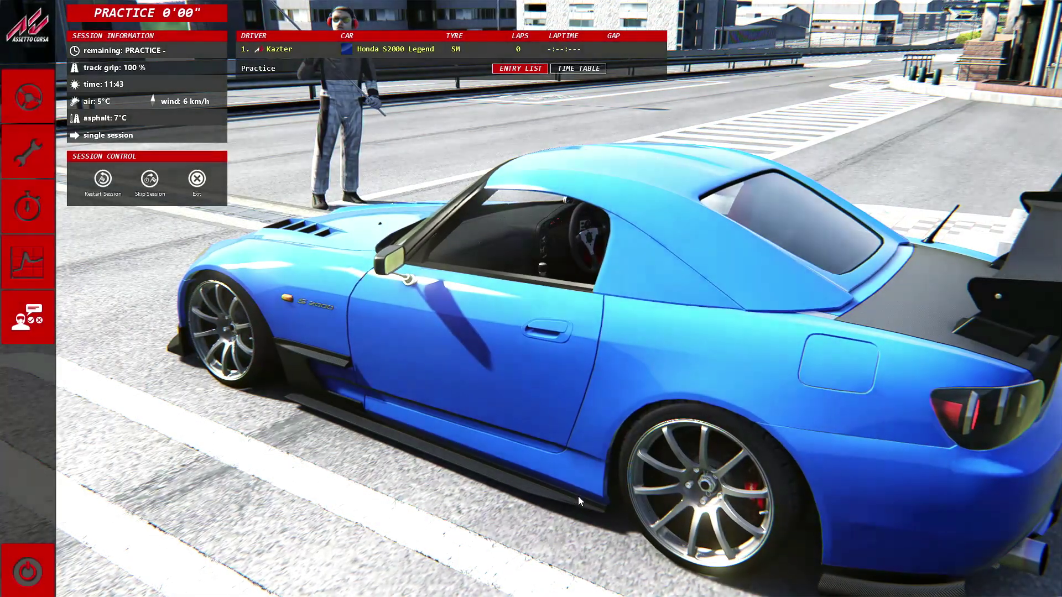
click(28, 97)
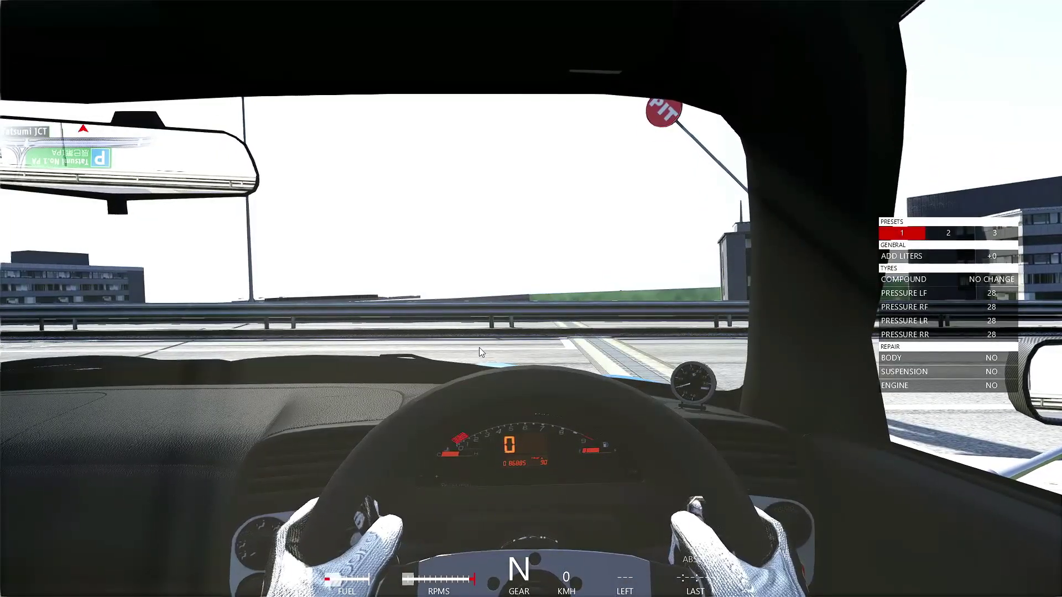
key(Up)
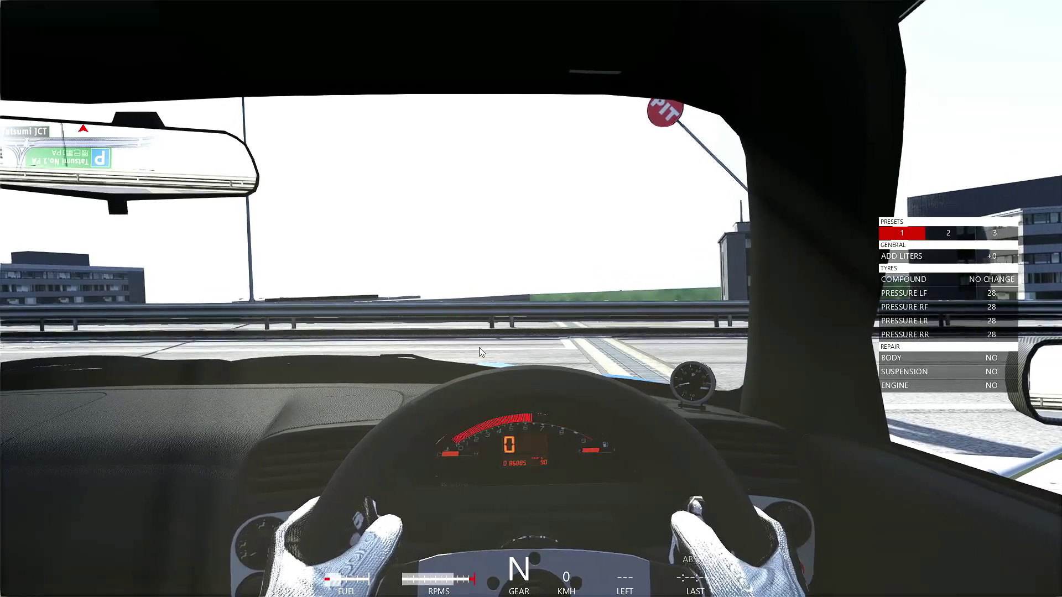
key(a)
key(Left)
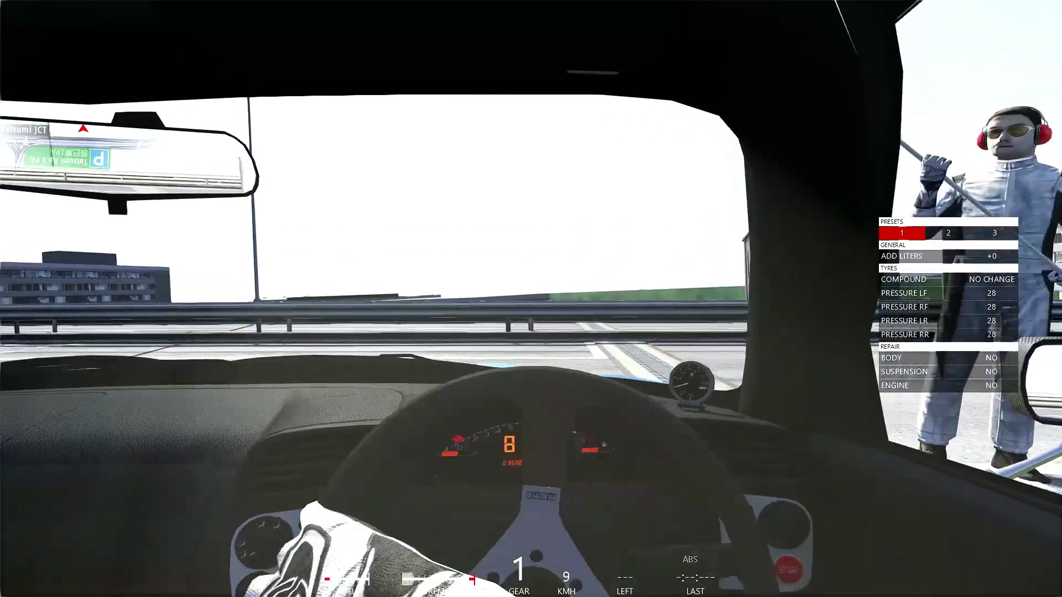
key(Left)
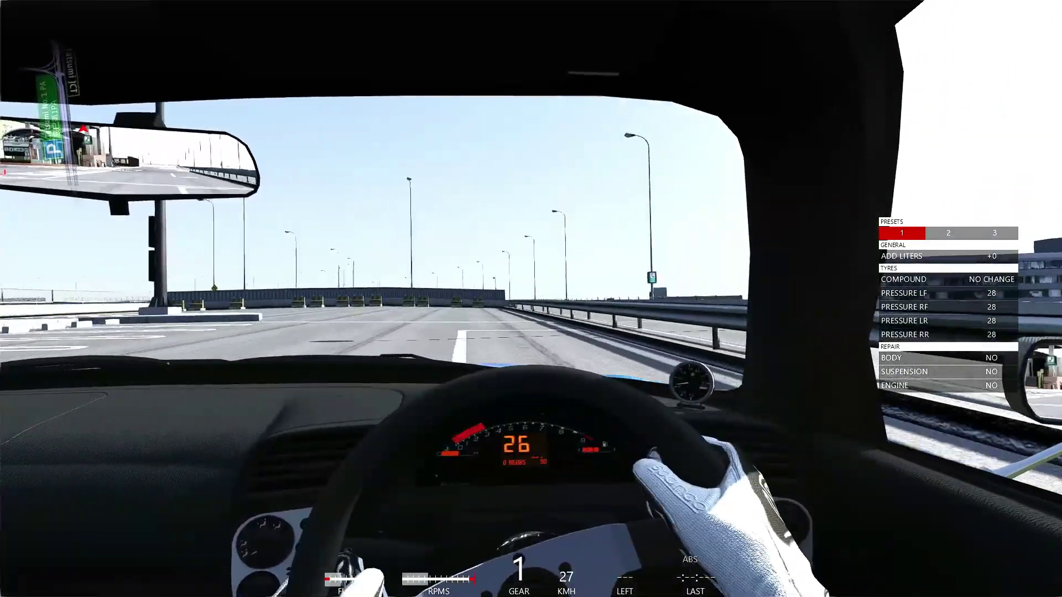
key(Left)
key(Left)
key(Left)
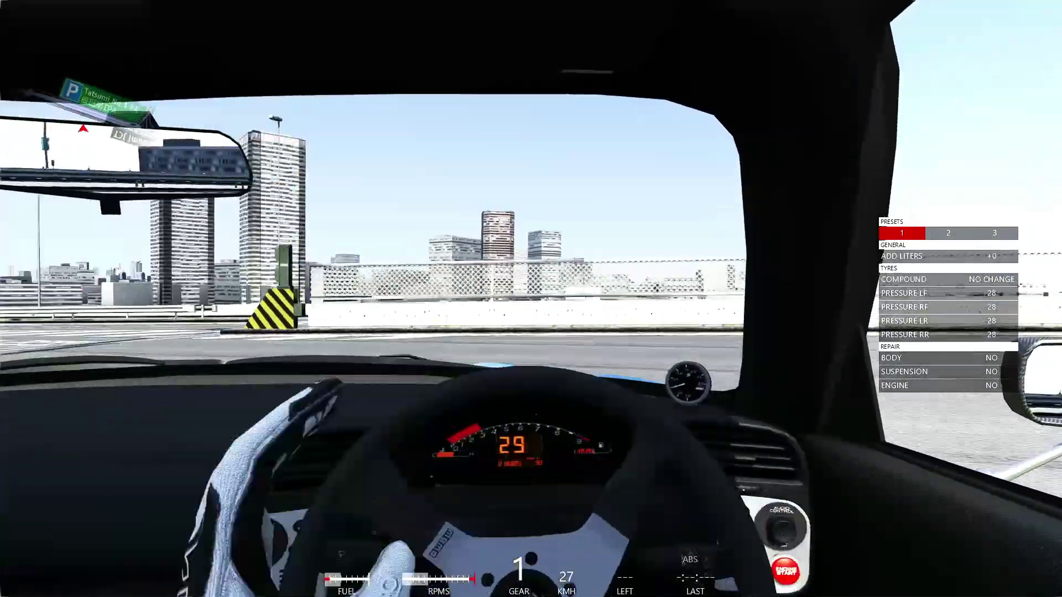
key(Left)
key(Left)
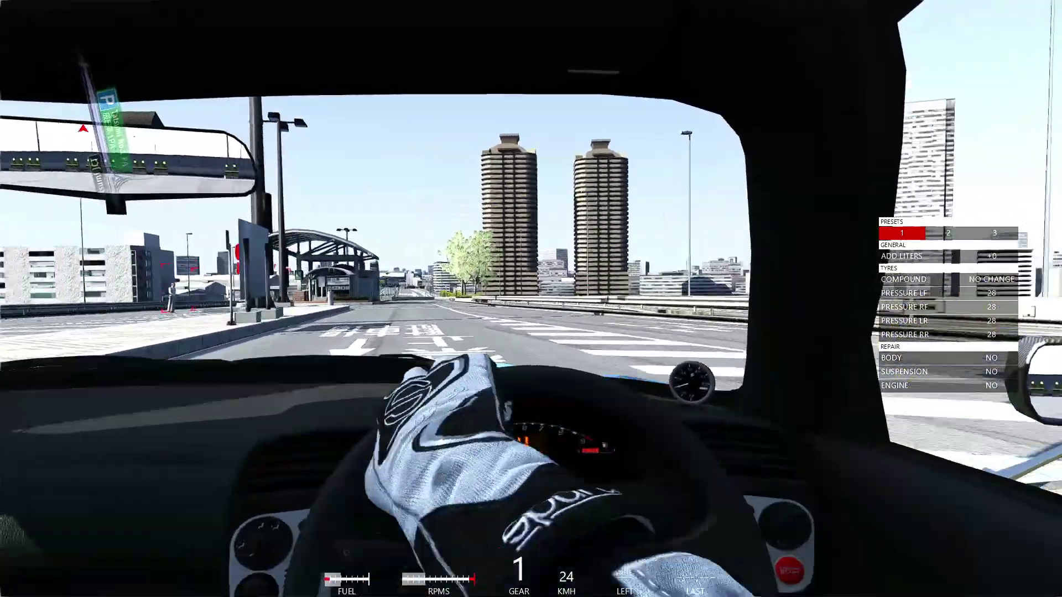
Step: Drive the Honda S2000 Legend out of the parking area onto the expressway and accelerate up to fourth gear
key(Up)
key(Up)
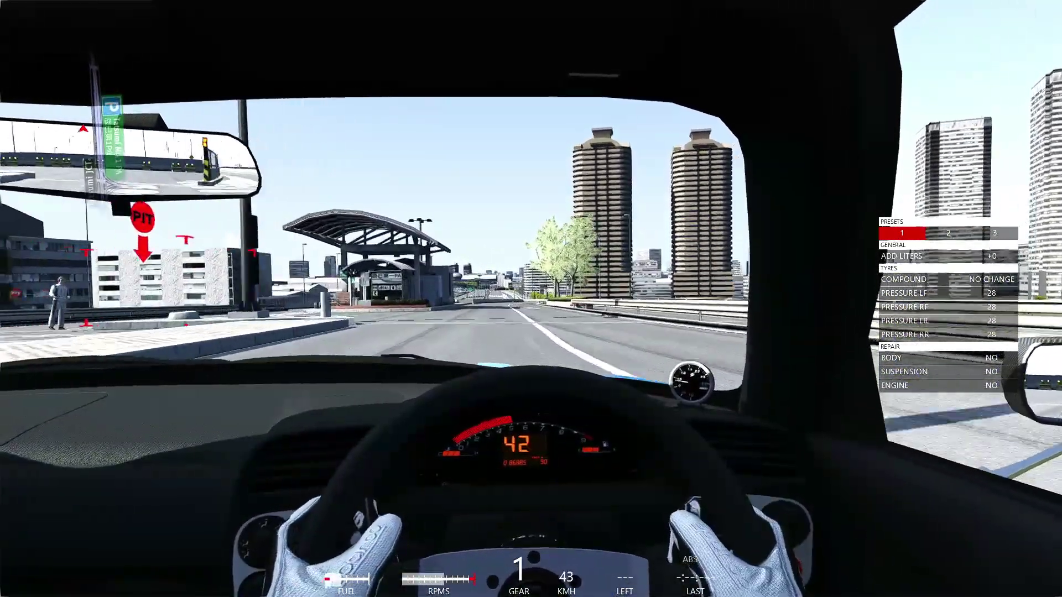
key(Left)
key(Up)
key(Right)
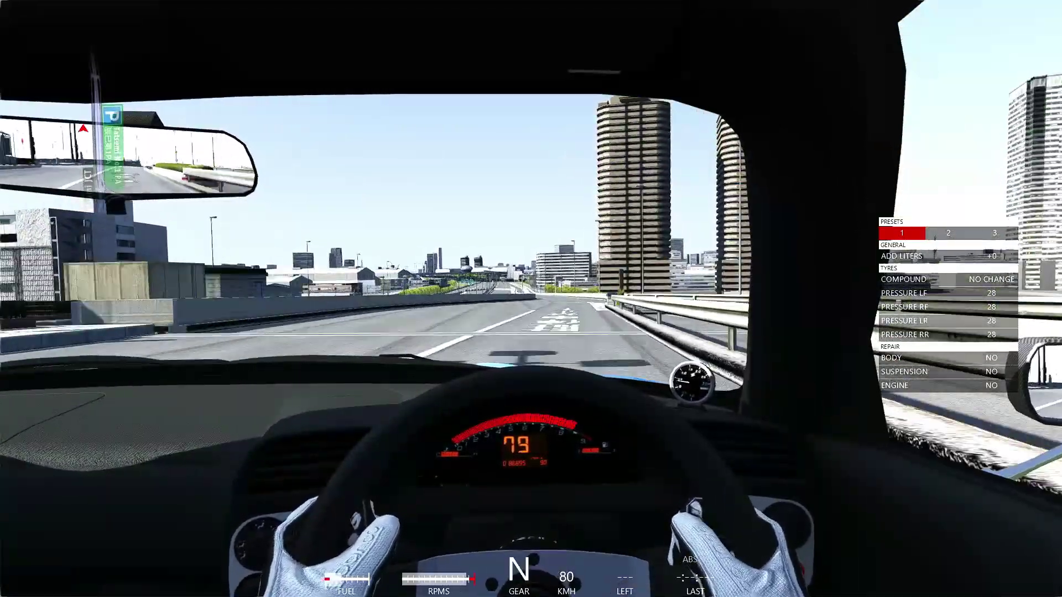
key(Right)
key(Left)
key(Up)
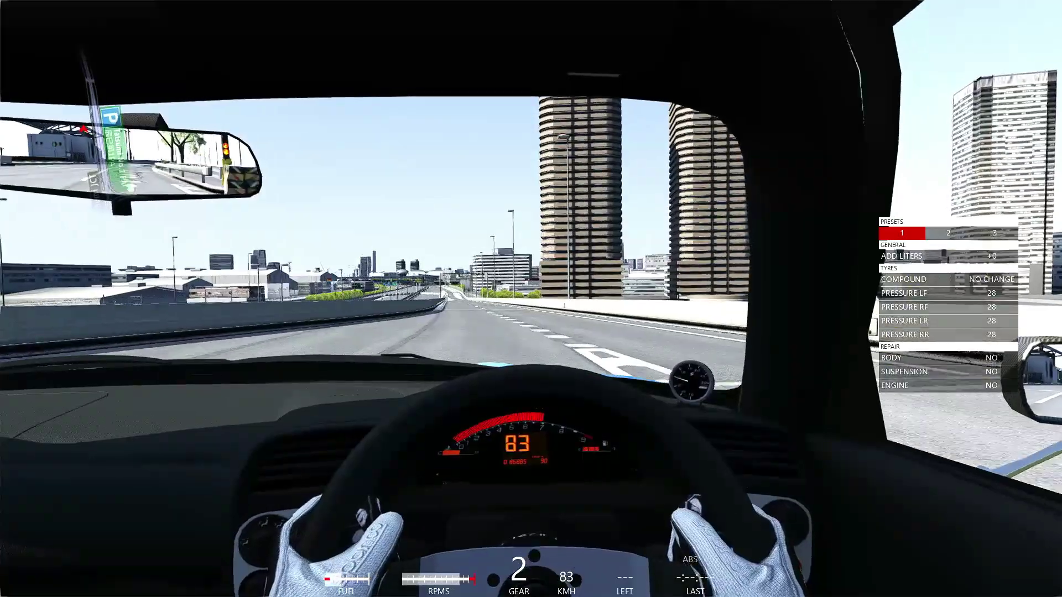
key(Right)
key(Up)
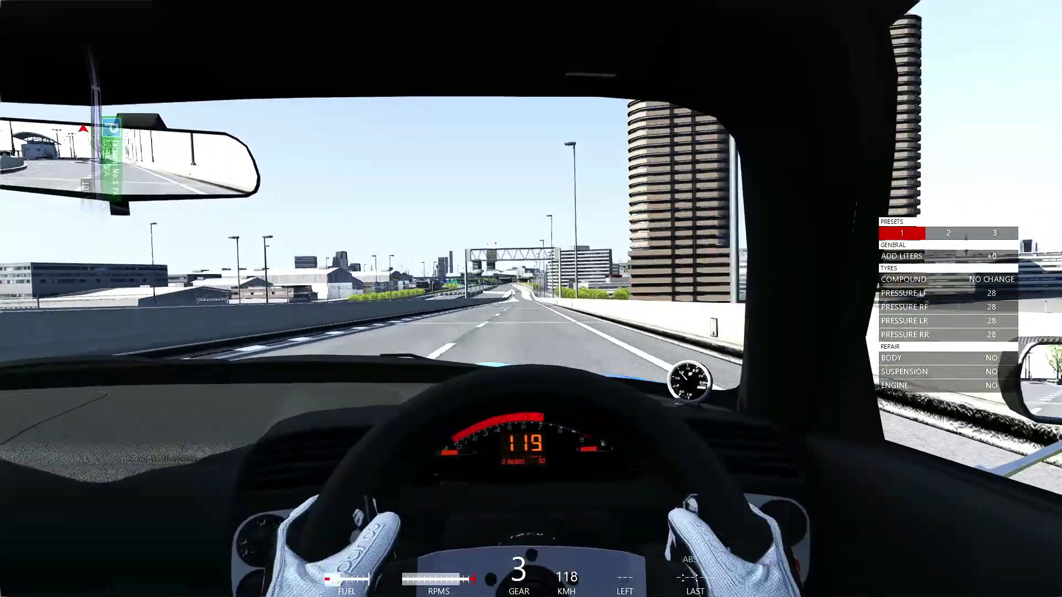
key(Up)
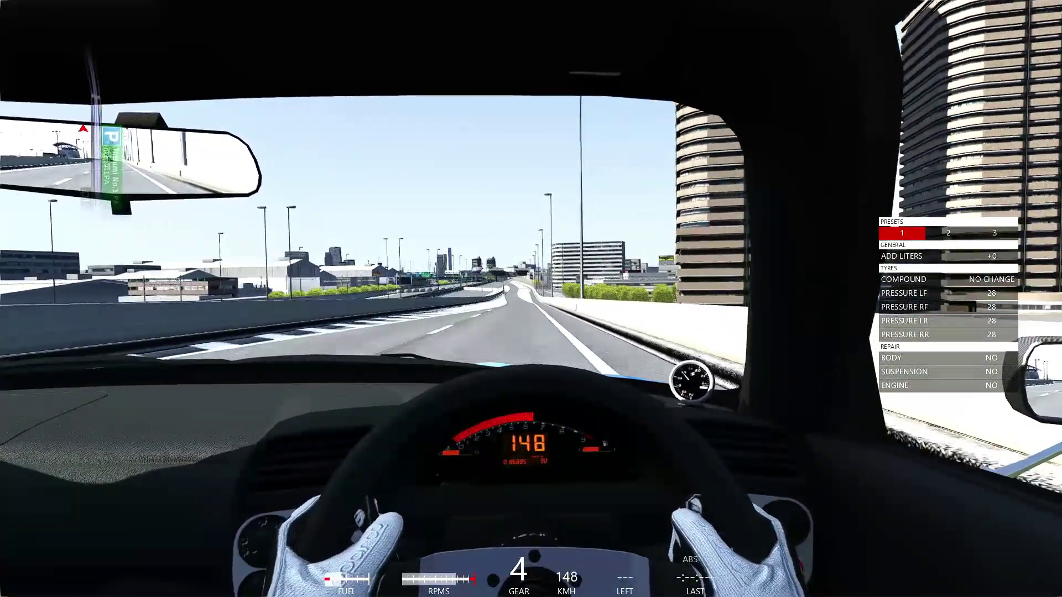
key(Up)
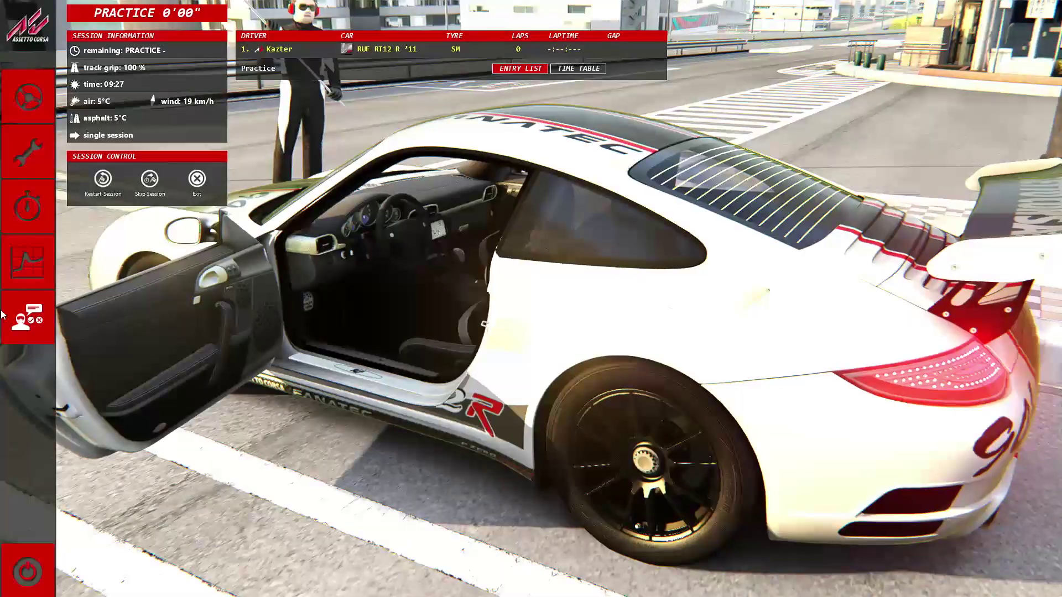
Step: Enter the RUF RT12 R '11 cockpit in the 09:27 practice session and turn the car around towards the parking area exit
click(28, 97)
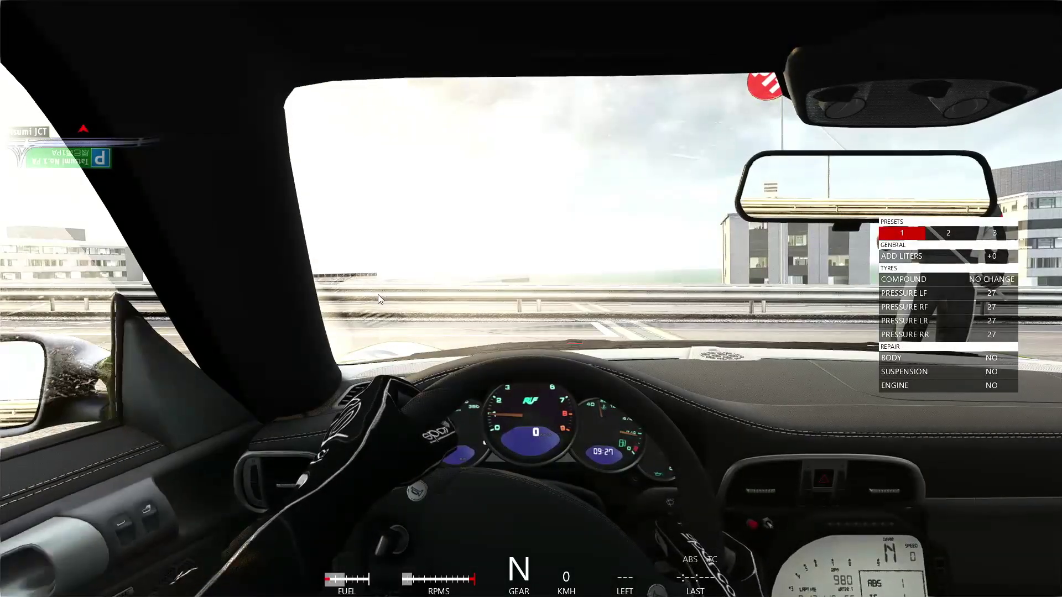
key(Up)
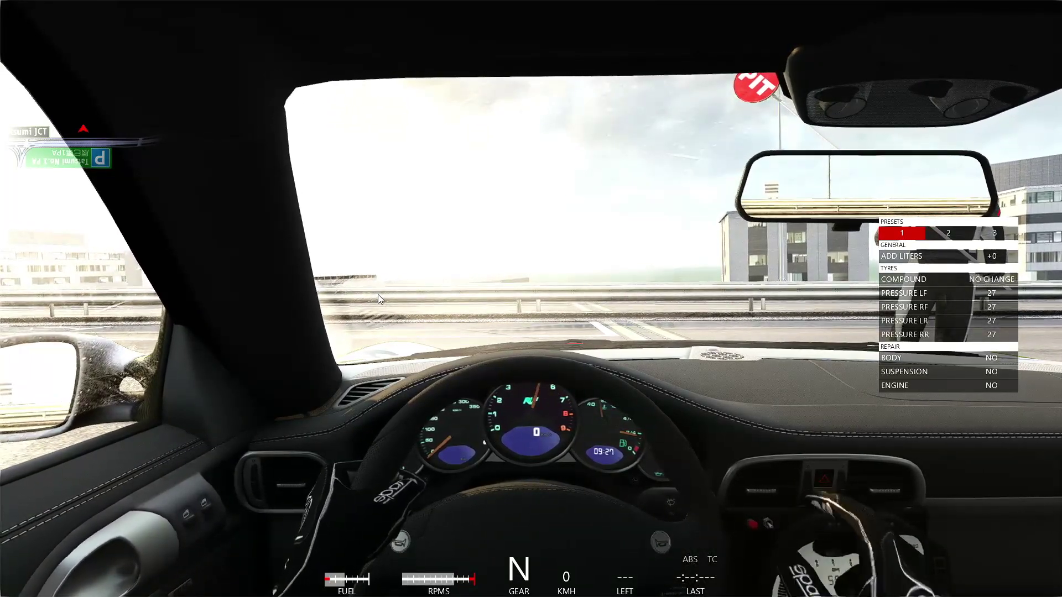
key(a)
key(Left)
key(Left)
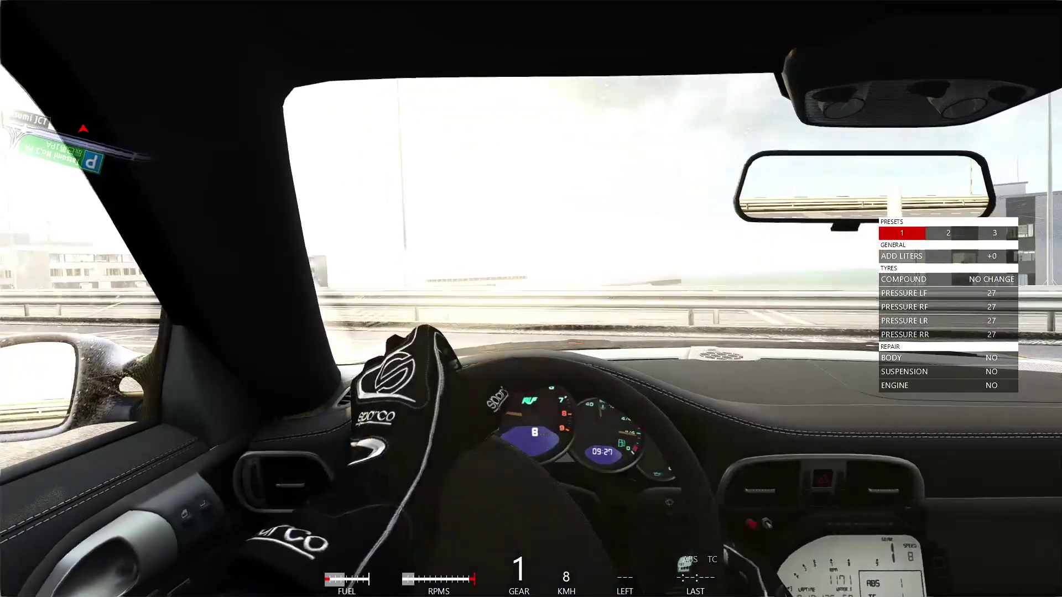
key(Right)
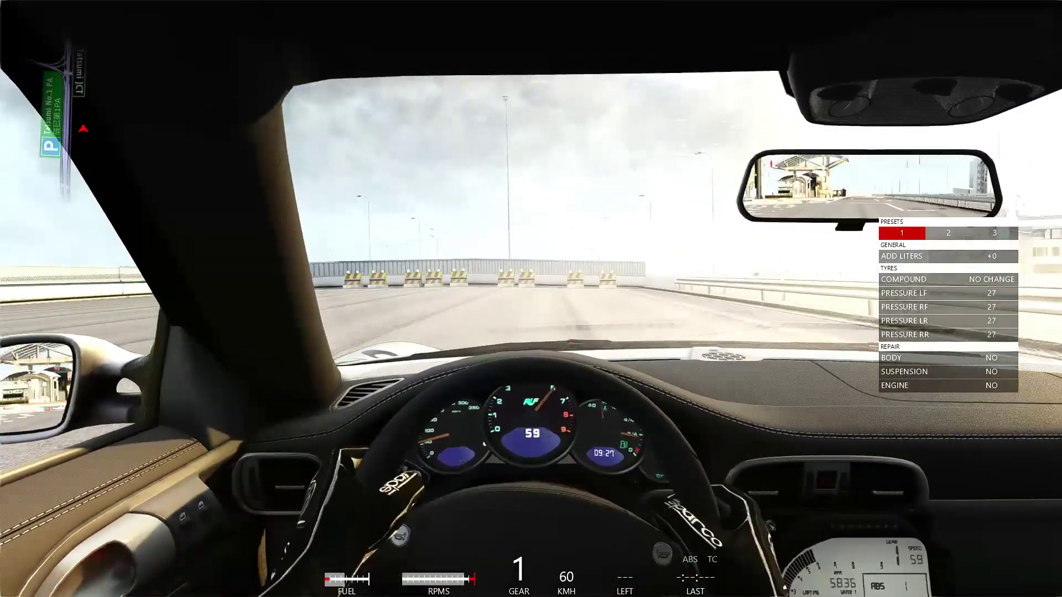
key(Down)
key(Left)
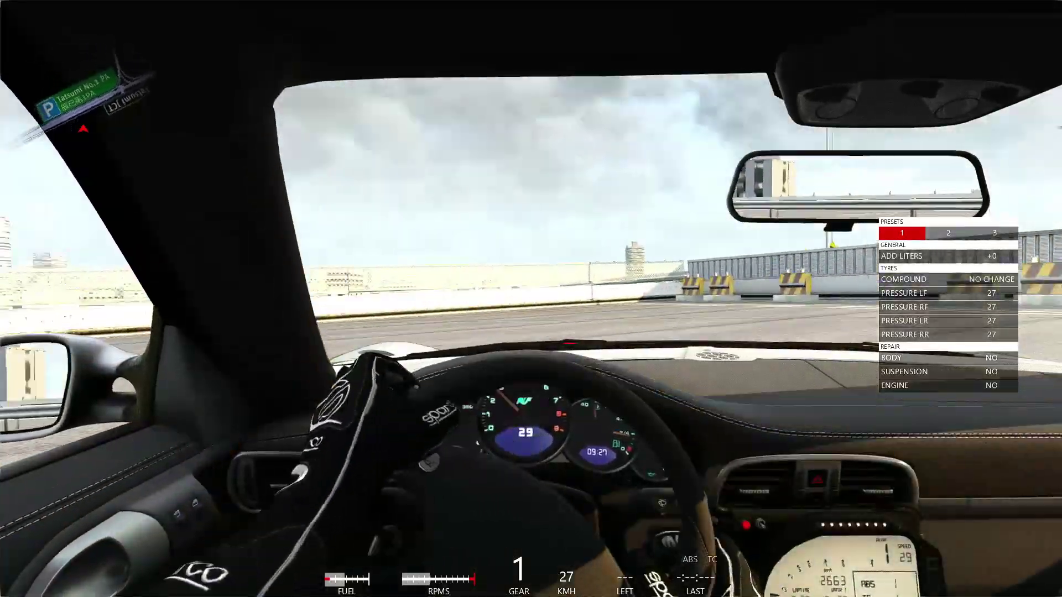
key(Left)
key(Up)
key(Right)
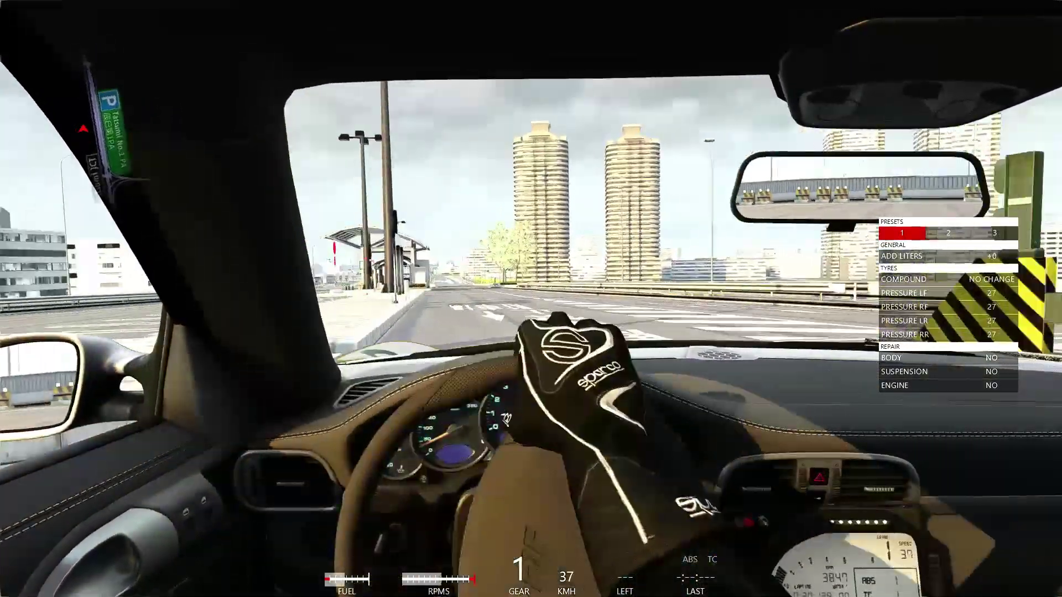
Step: Drive the RUF RT12 R '11 onto the expressway and accelerate along it up to fifth gear
key(Up)
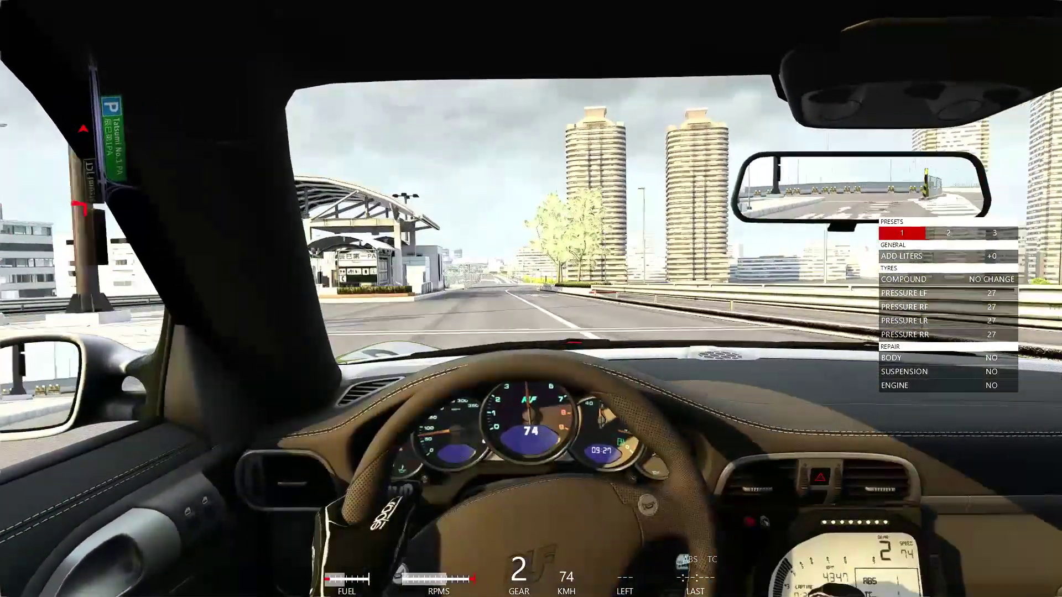
key(Left)
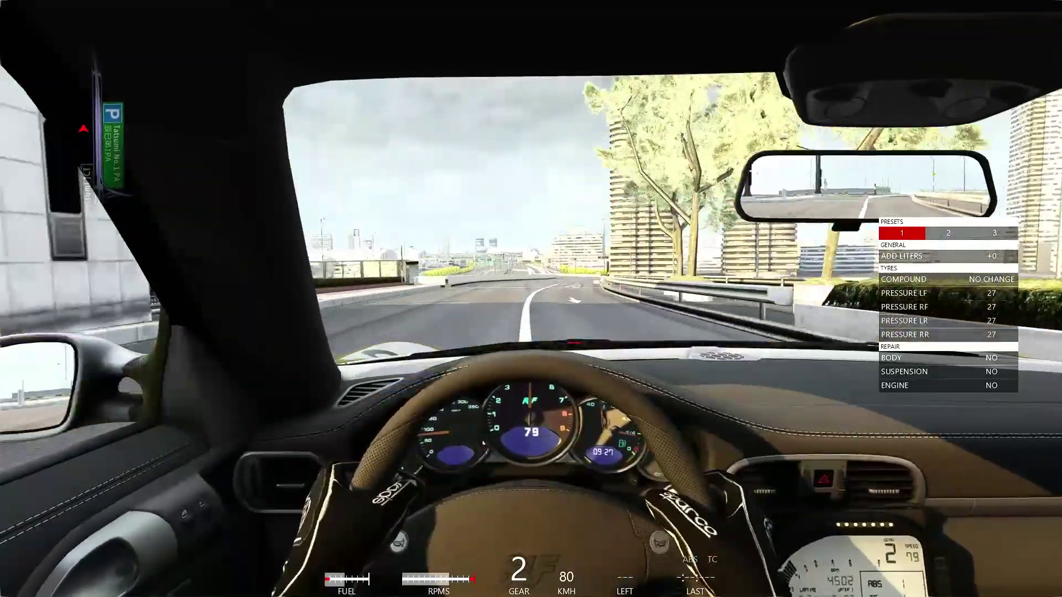
key(Right)
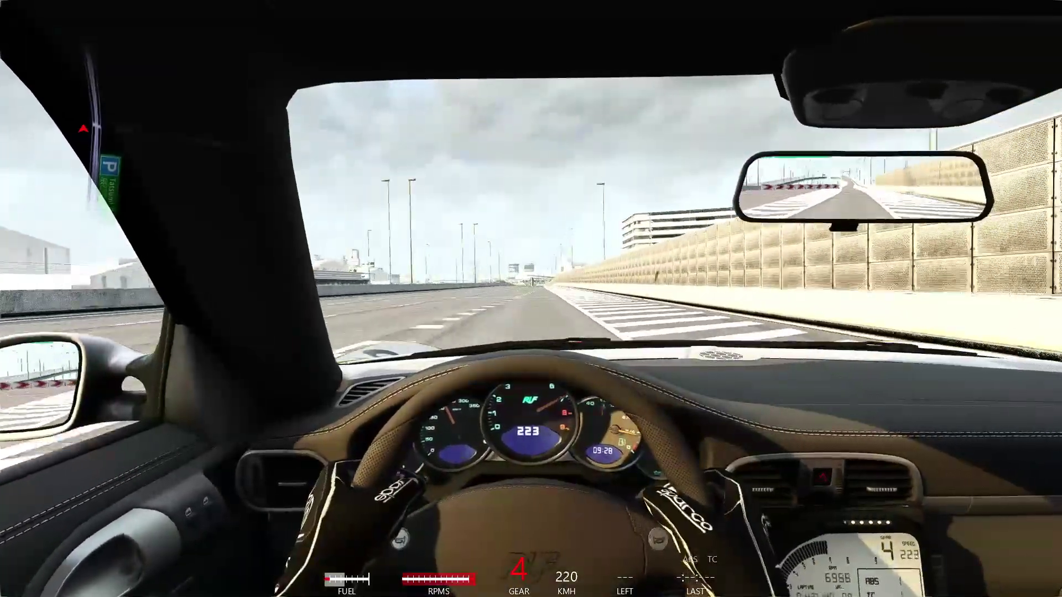
key(e)
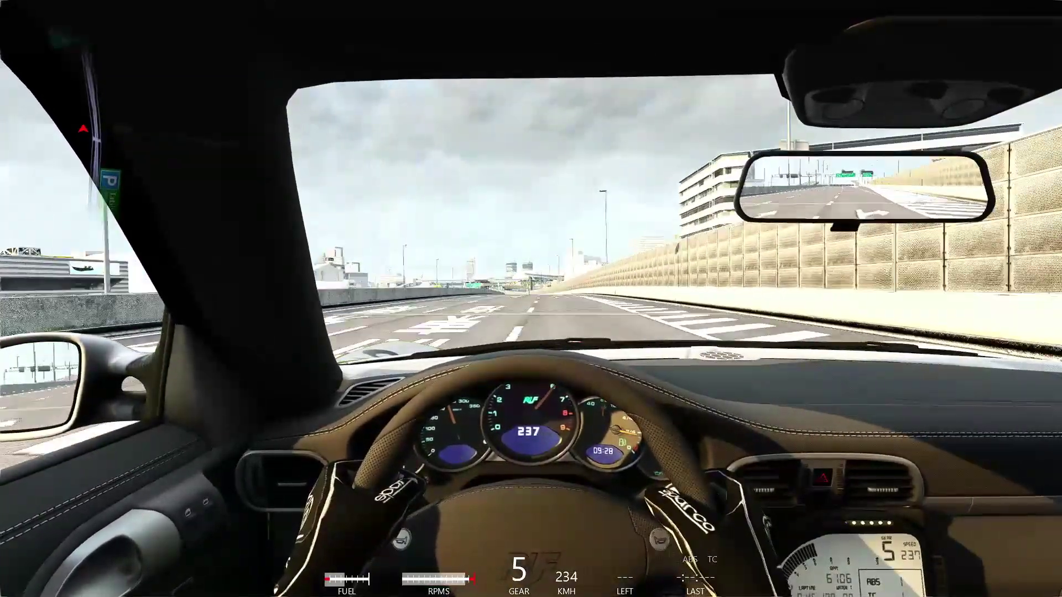